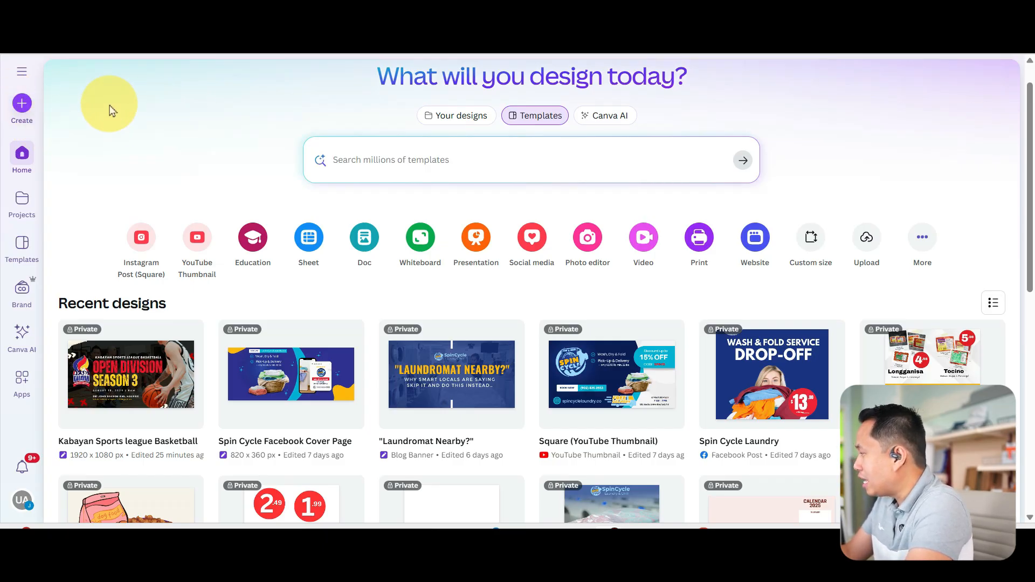
- Create a blank Facebook Event Cover design, finding the format with the search "facebook event"
left_click(23, 105)
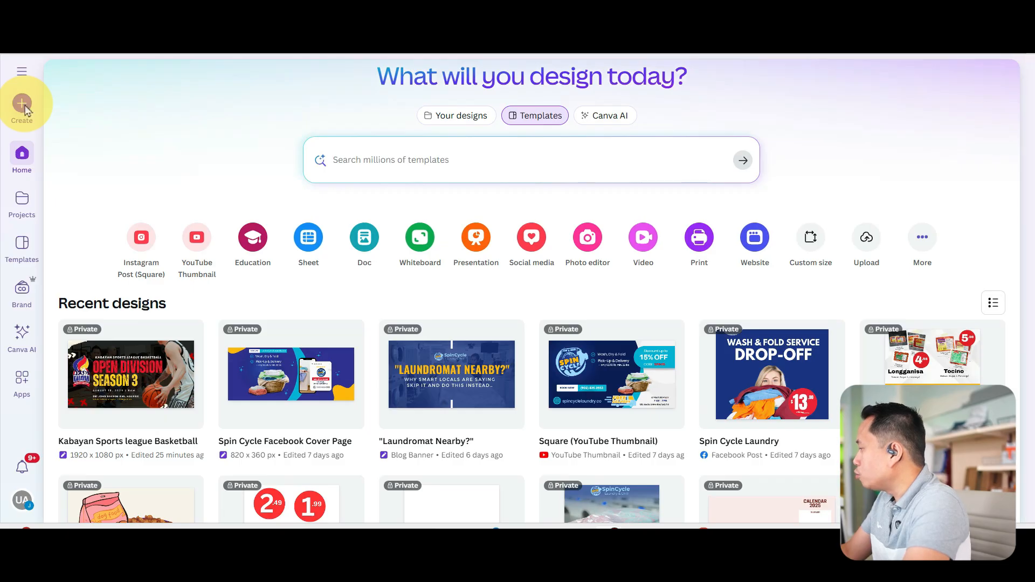
left_click(342, 95)
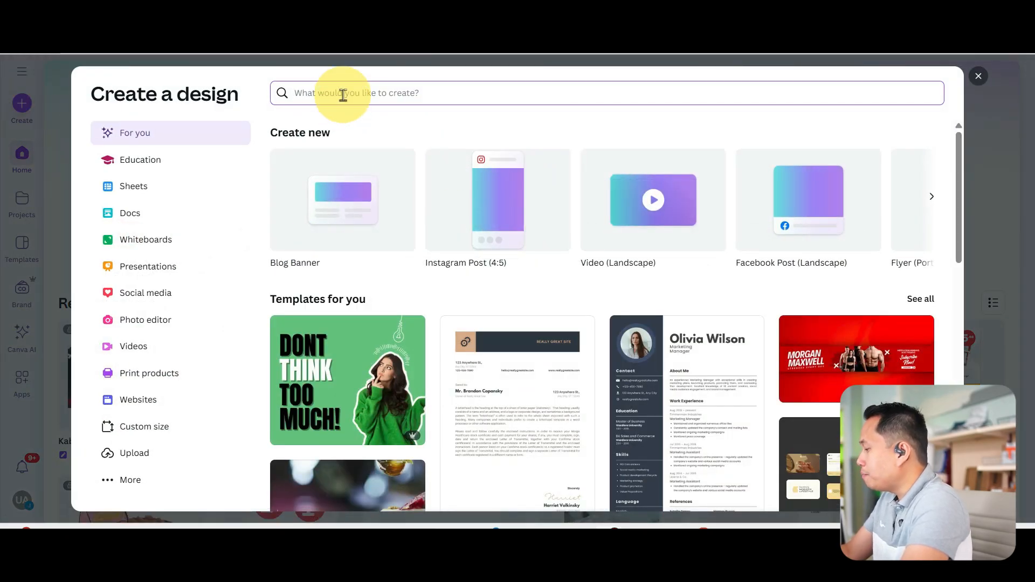
type("facebook")
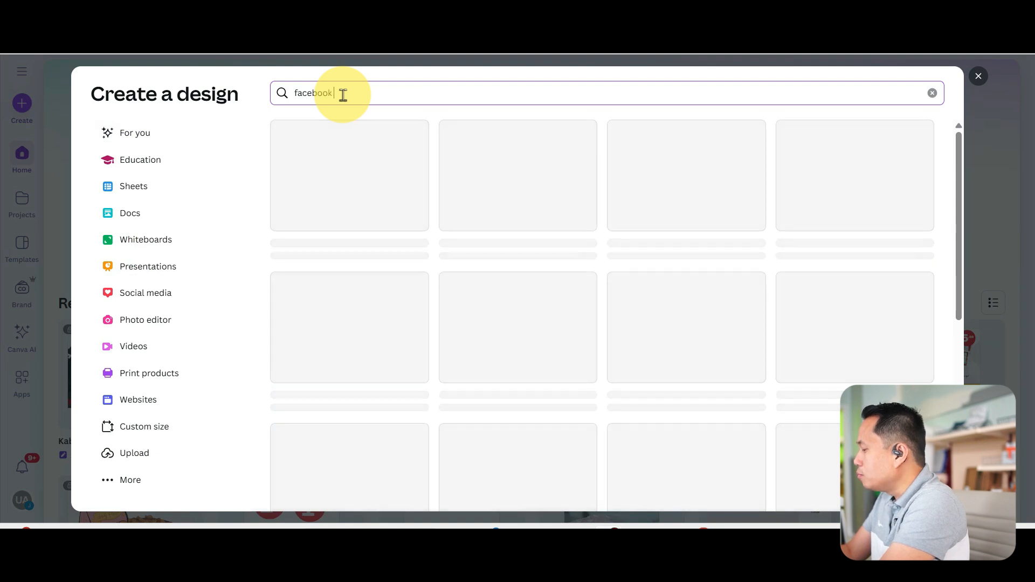
type(" event")
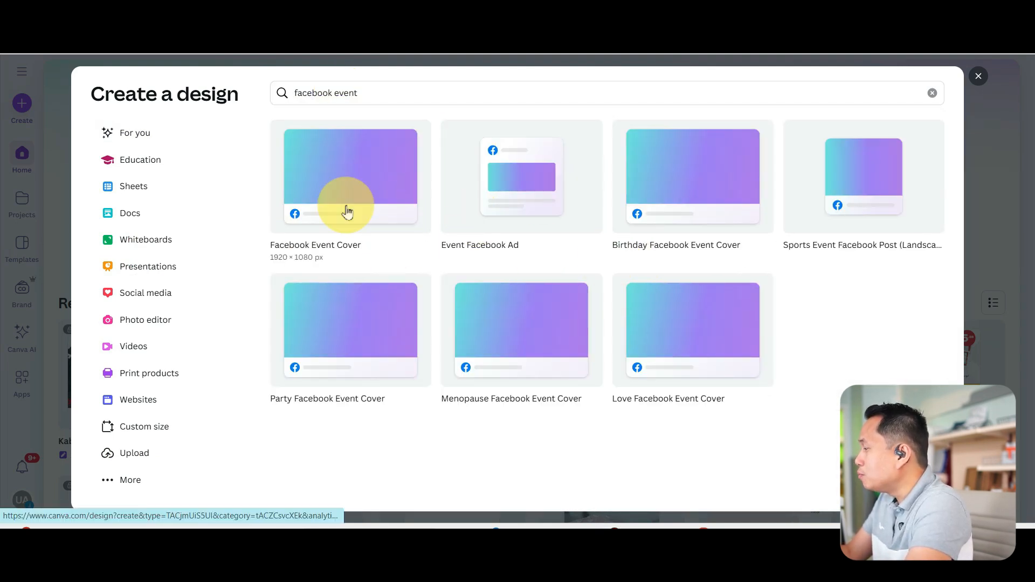
left_click(365, 158)
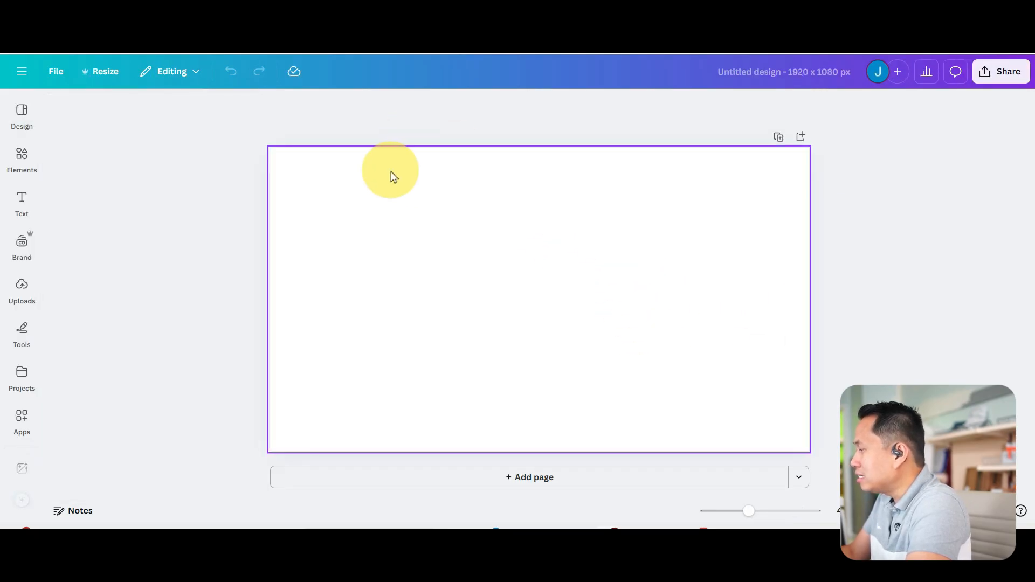
left_click(446, 294)
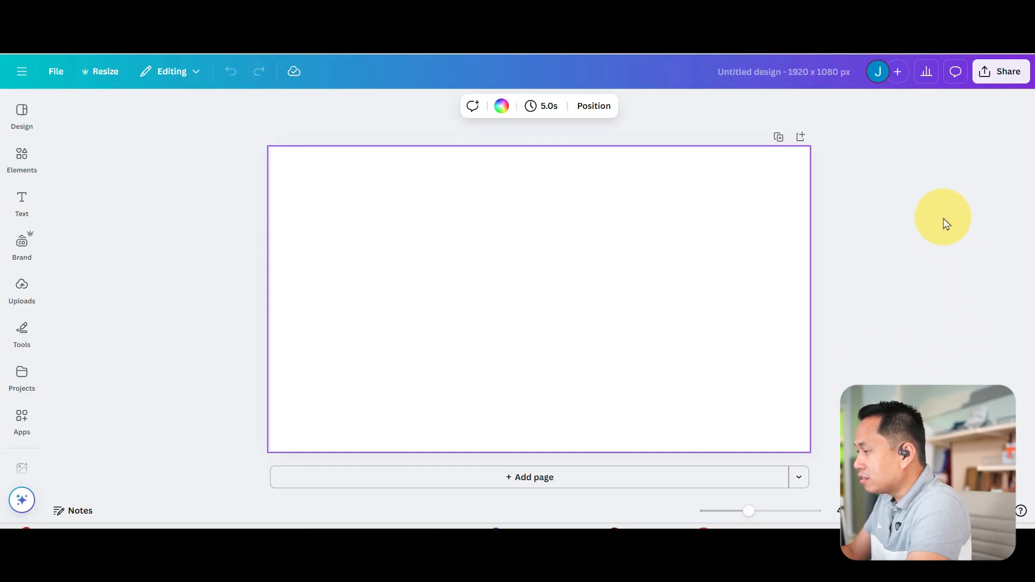
- Search the design templates for "basketball" and apply the Black and Red Modern Abstract Basketball Match Day Facebook Event Cover template
left_click(22, 157)
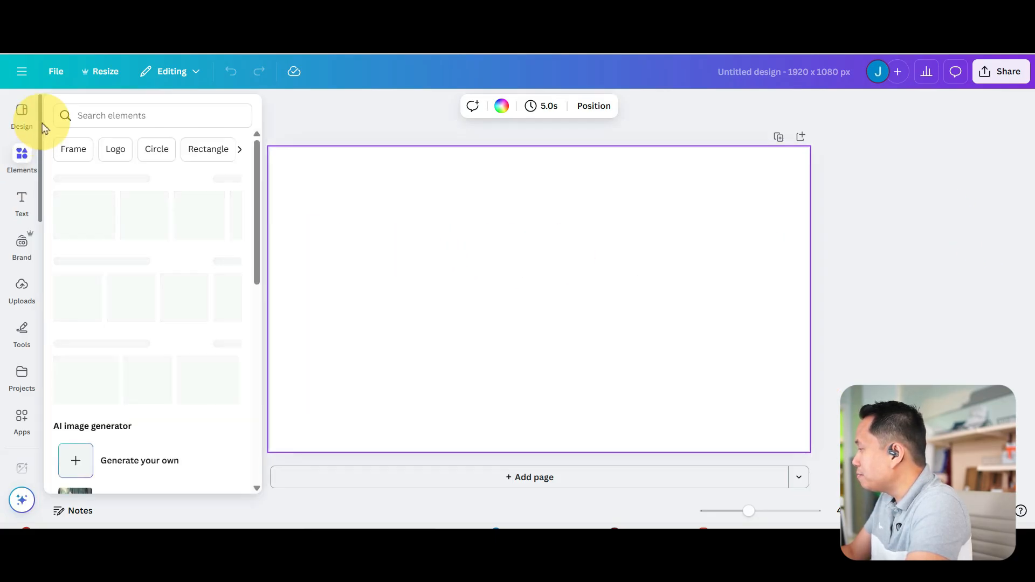
left_click(24, 124)
left_click(97, 120)
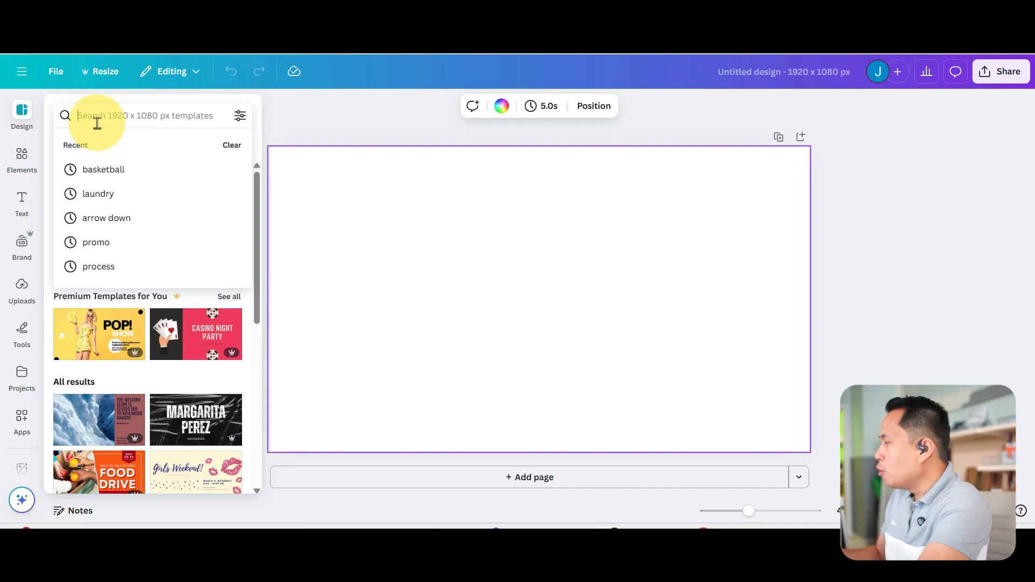
type("basketball")
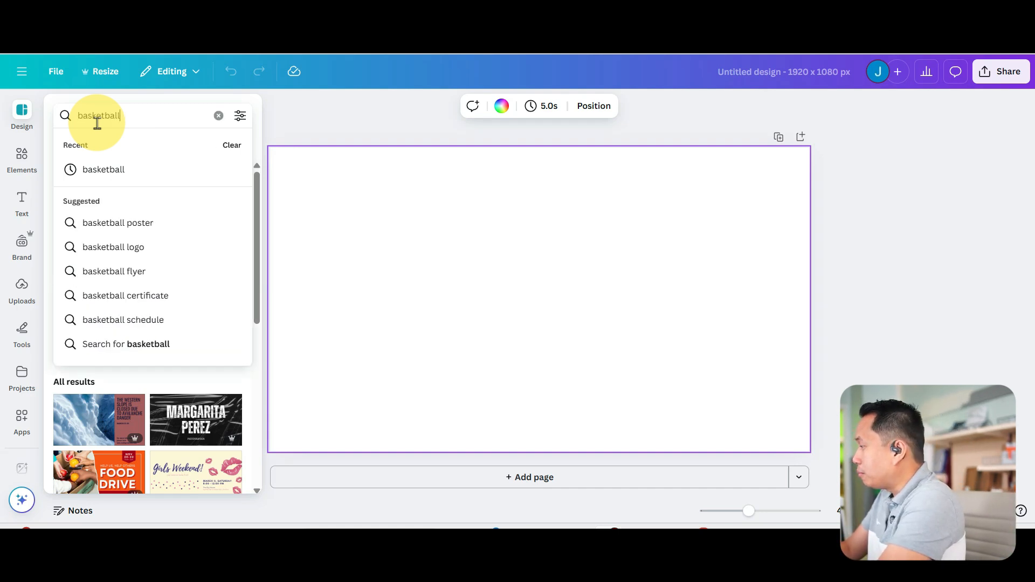
left_click(120, 170)
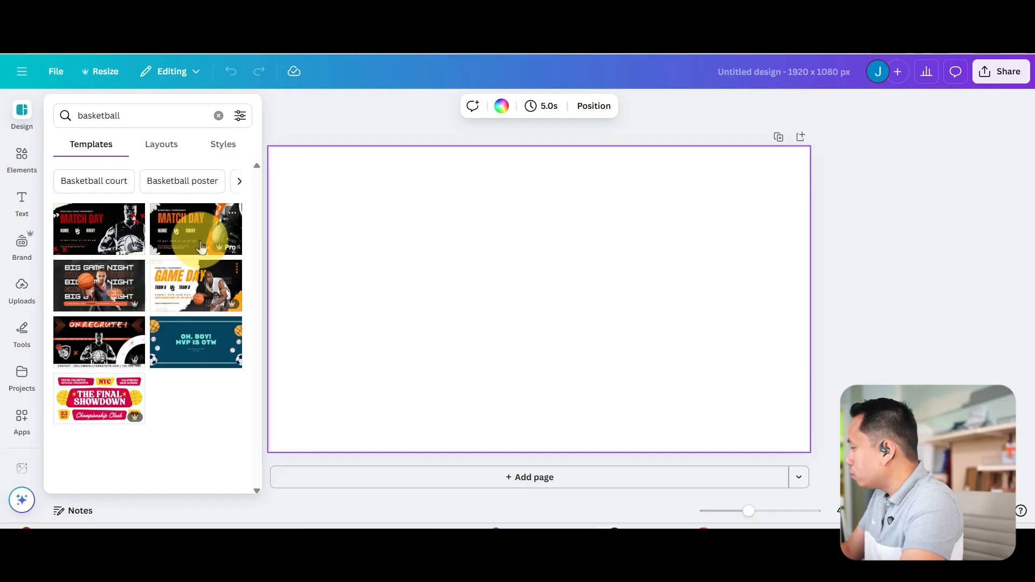
left_click(99, 229)
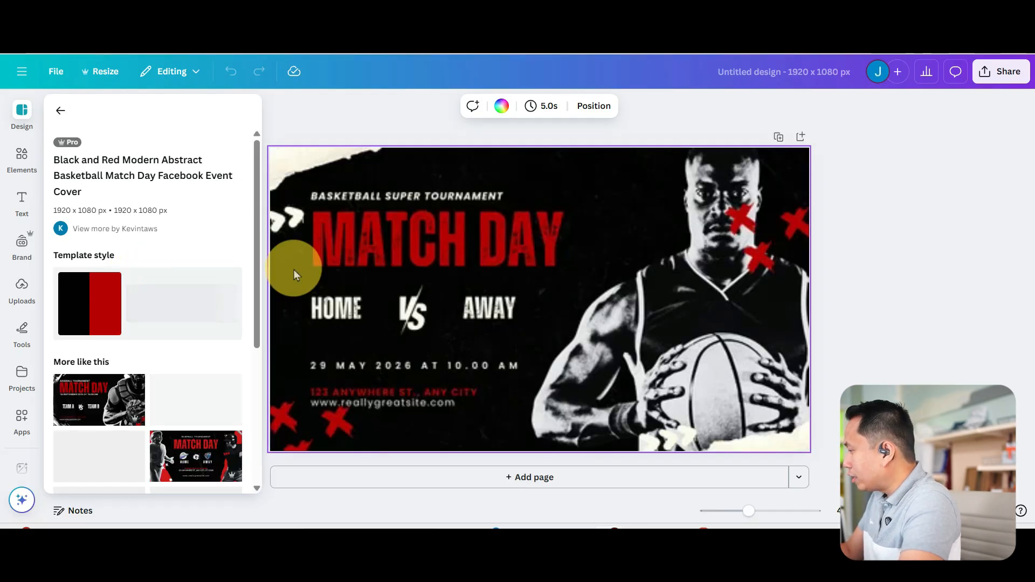
left_click(670, 273)
- Replace the design with the similar Blue and Purple Sci Fi Football Match-up Facebook Event Cover template
left_click(22, 111)
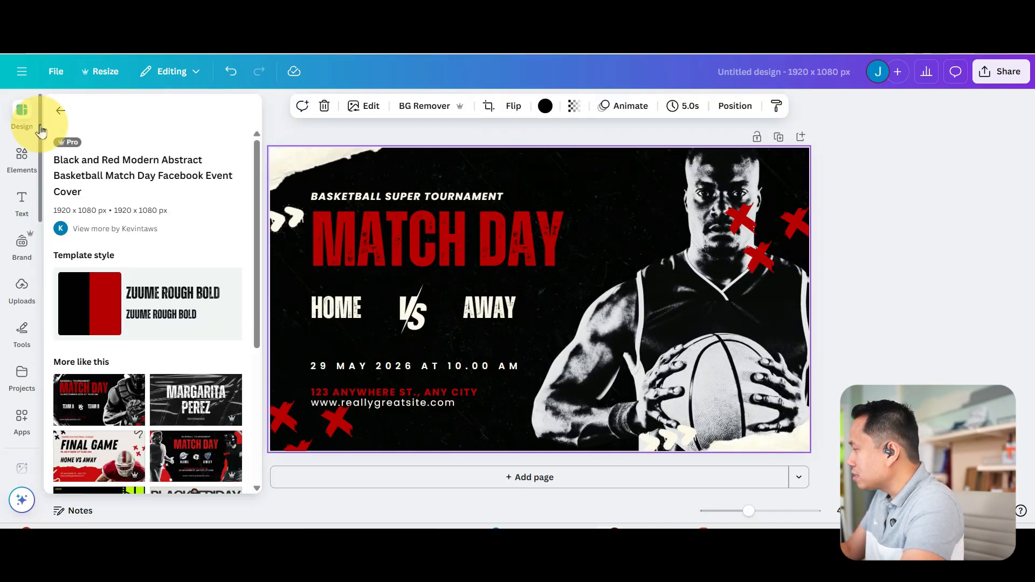
scroll(135, 270, "down", 4)
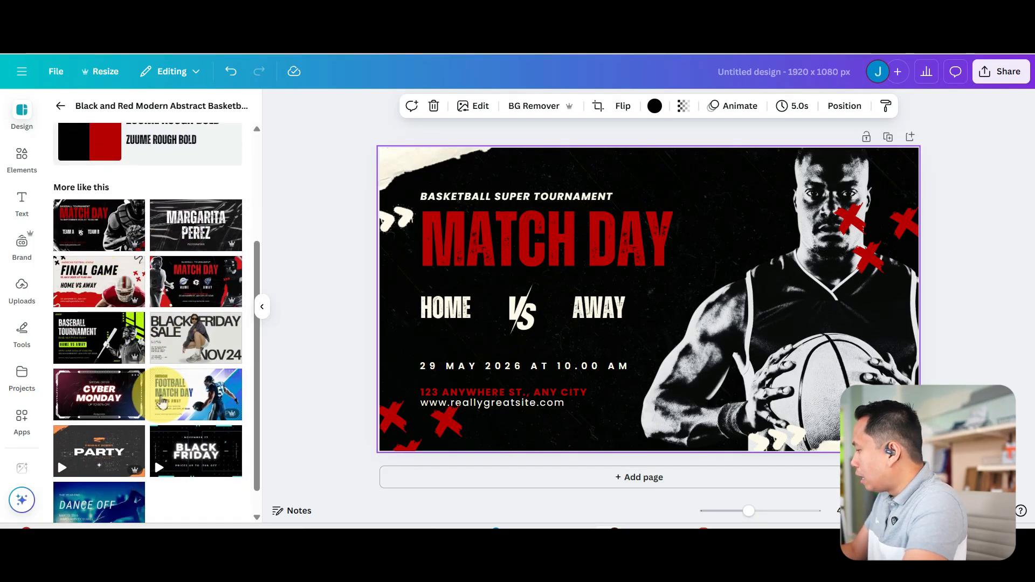
scroll(204, 371, "down", 1)
left_click(204, 371)
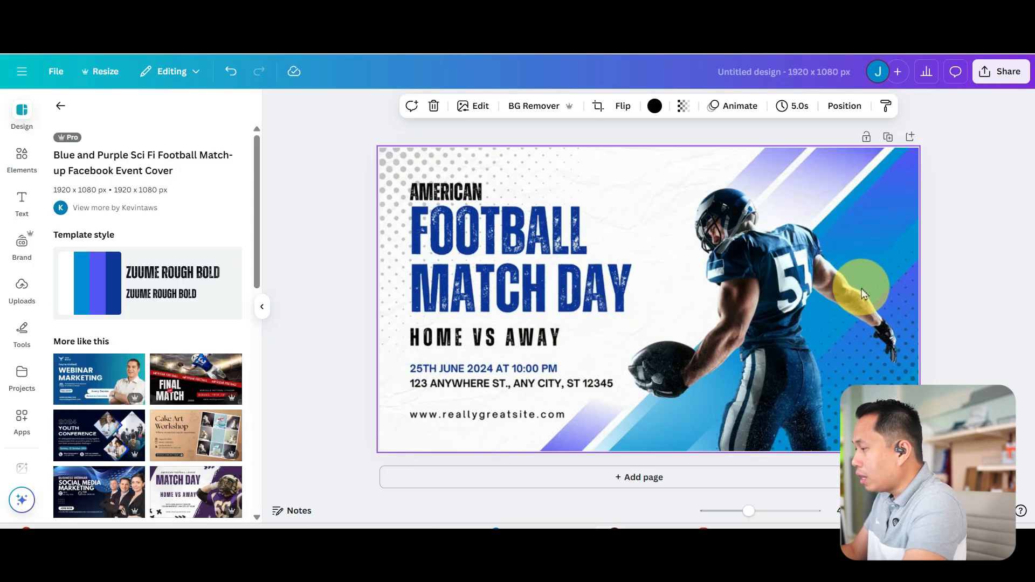
- Switch to Facebook and open the Kabayan Sports League Association page from the home feed
left_click(343, 225)
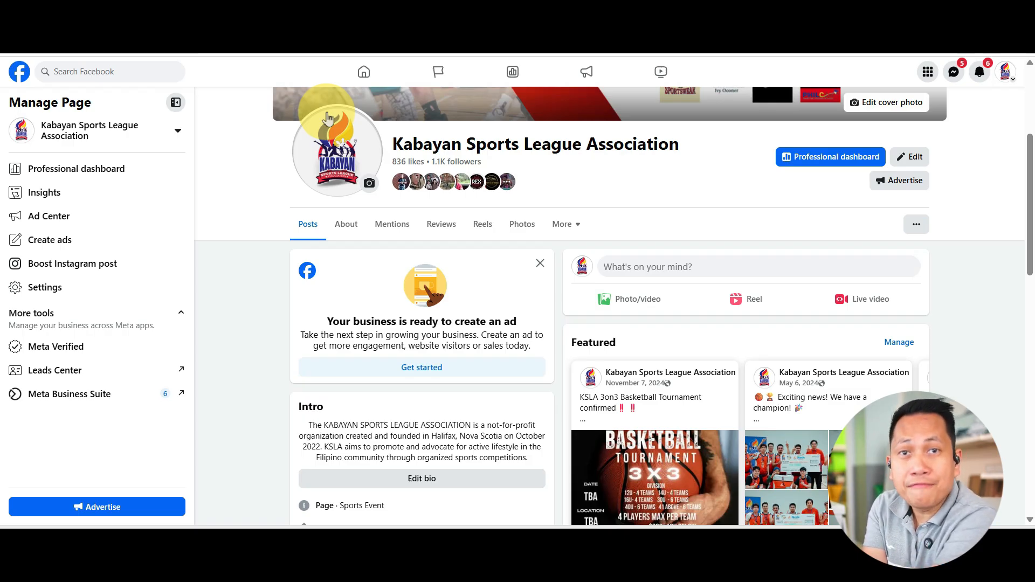
left_click(98, 135)
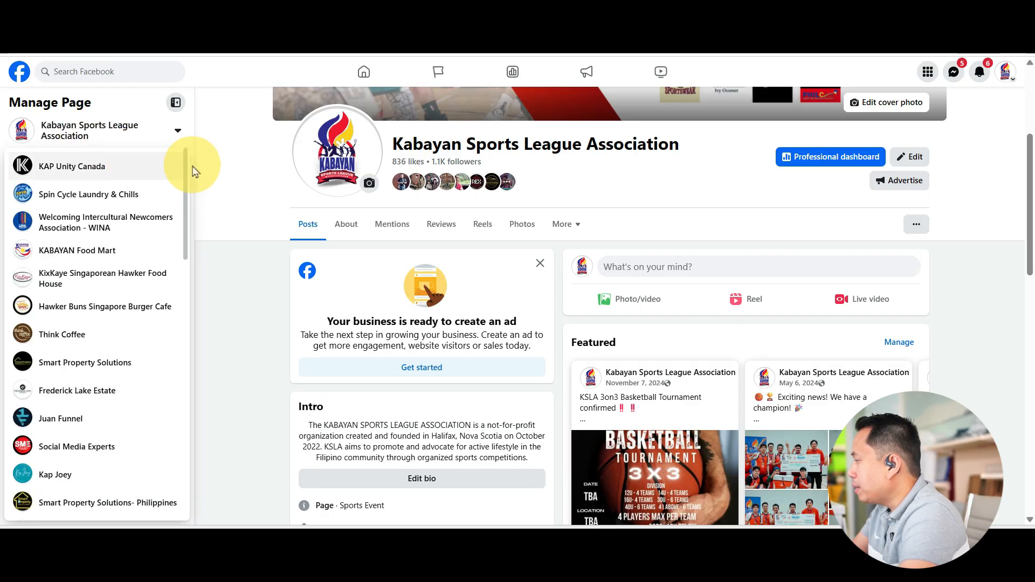
left_click(20, 71)
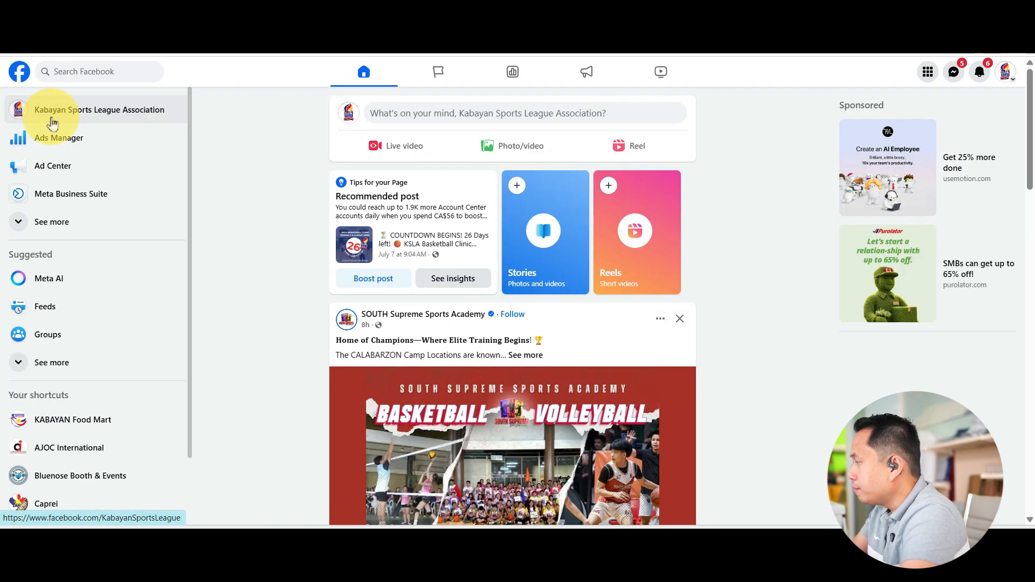
left_click(18, 115)
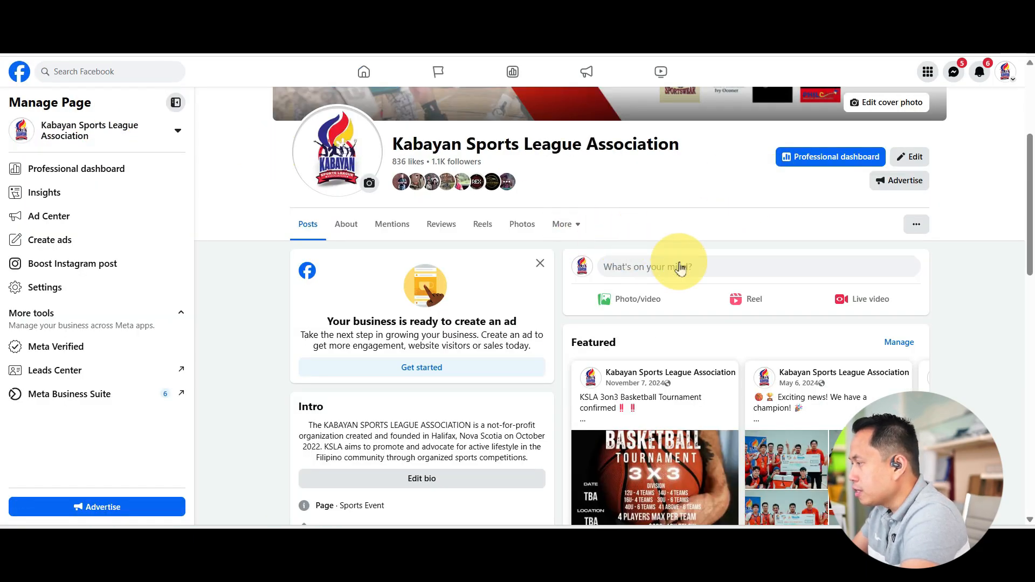
- Open the page's Events section and start creating a new event
left_click(575, 233)
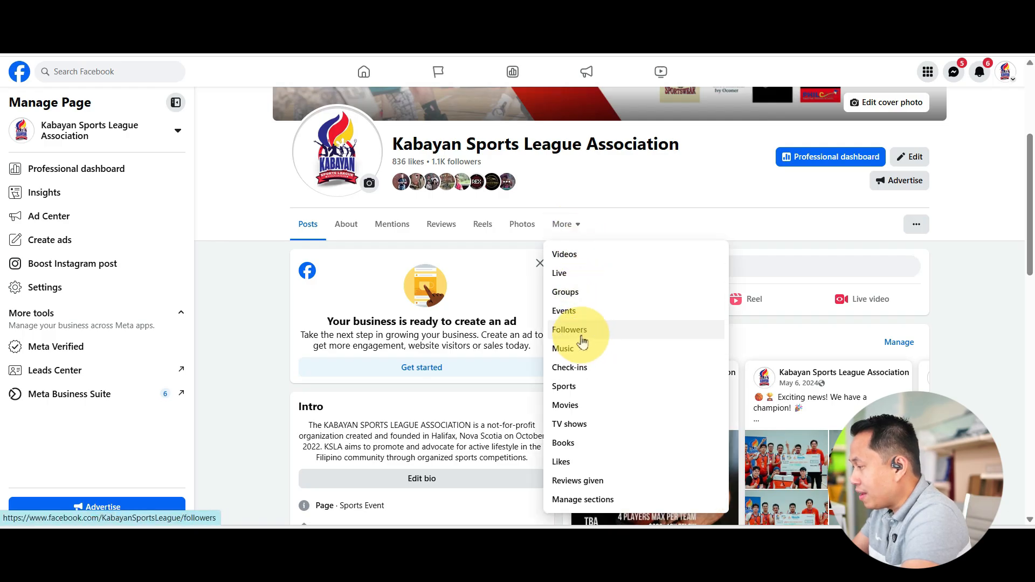
left_click(564, 318)
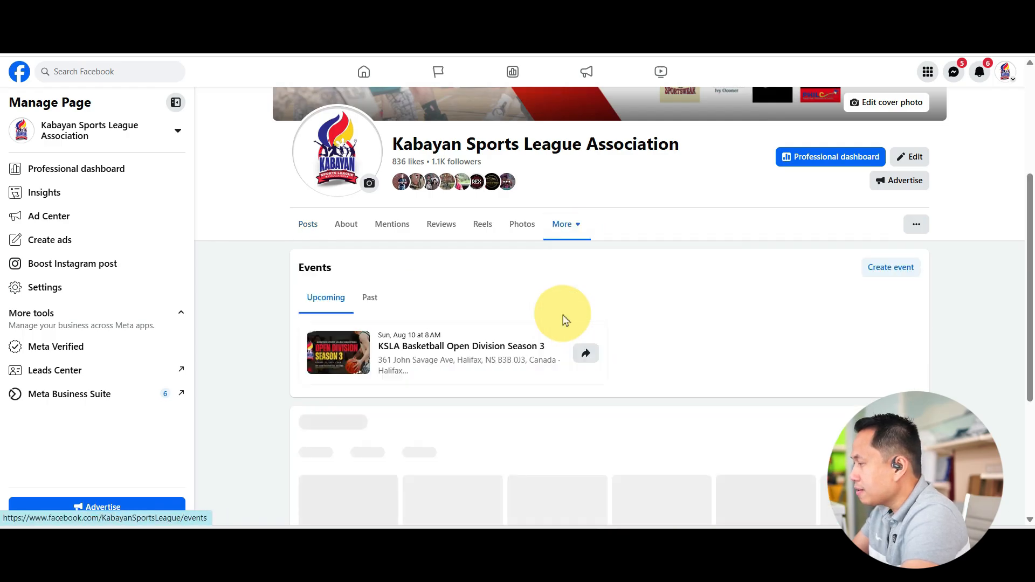
scroll(497, 340, "down", 2)
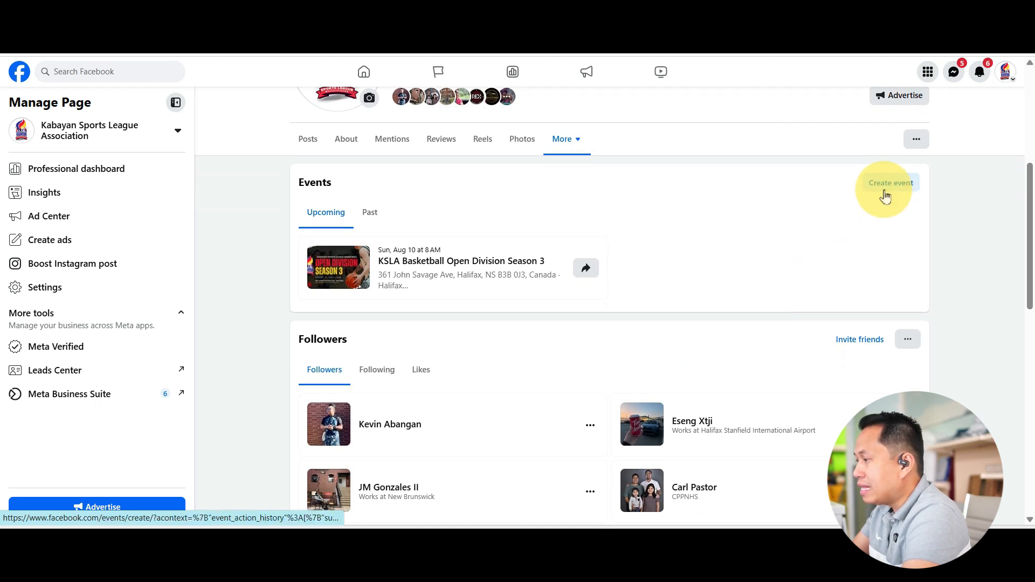
left_click(887, 186)
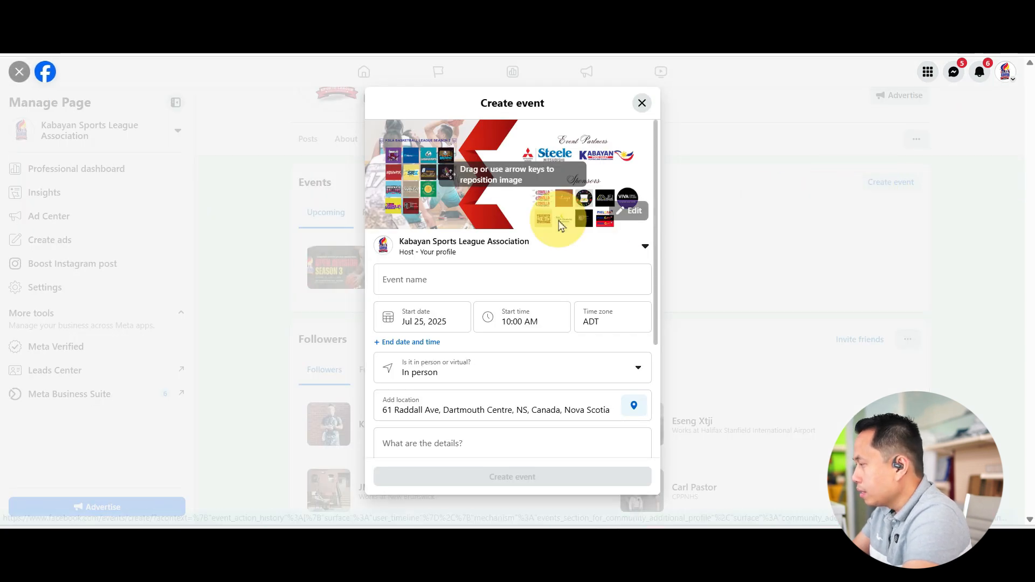
- Name the event "KSLA Gentleman Cup Season 2"
left_click(462, 285)
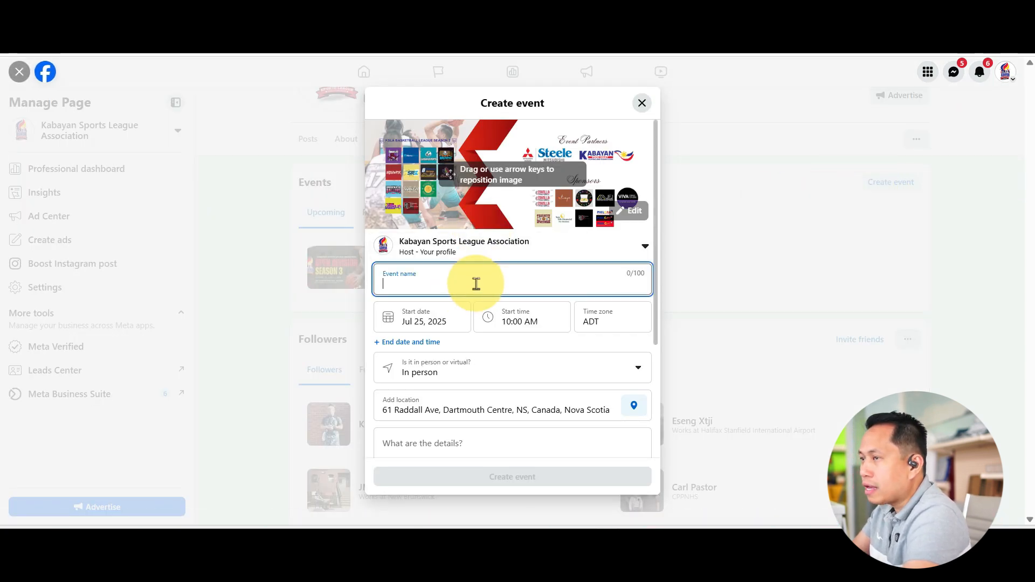
type("KSLA Gentlema")
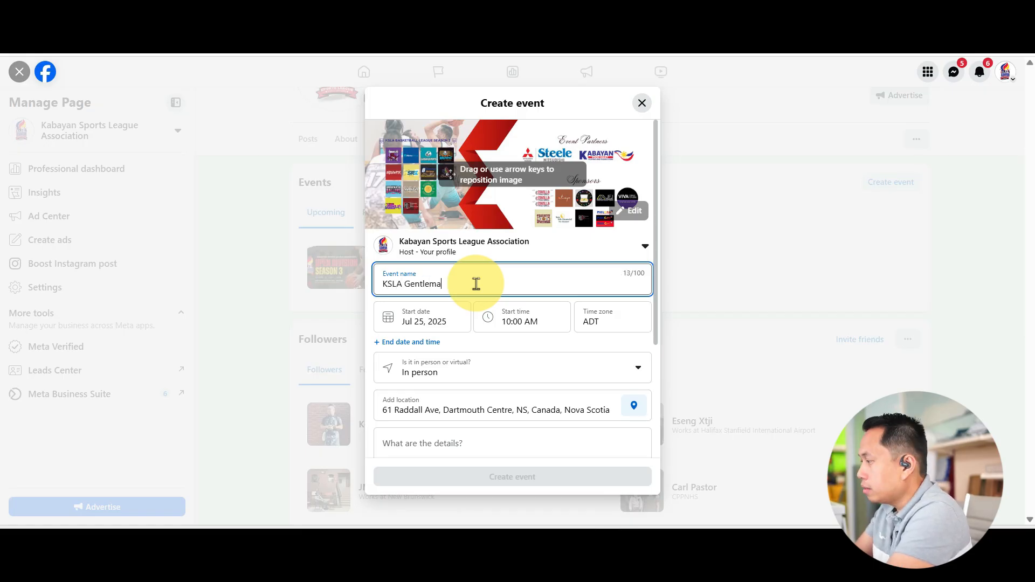
type("n Cup Season 2")
- Set the event's start to Aug 10, 2025 at 8:00 AM
left_click(416, 321)
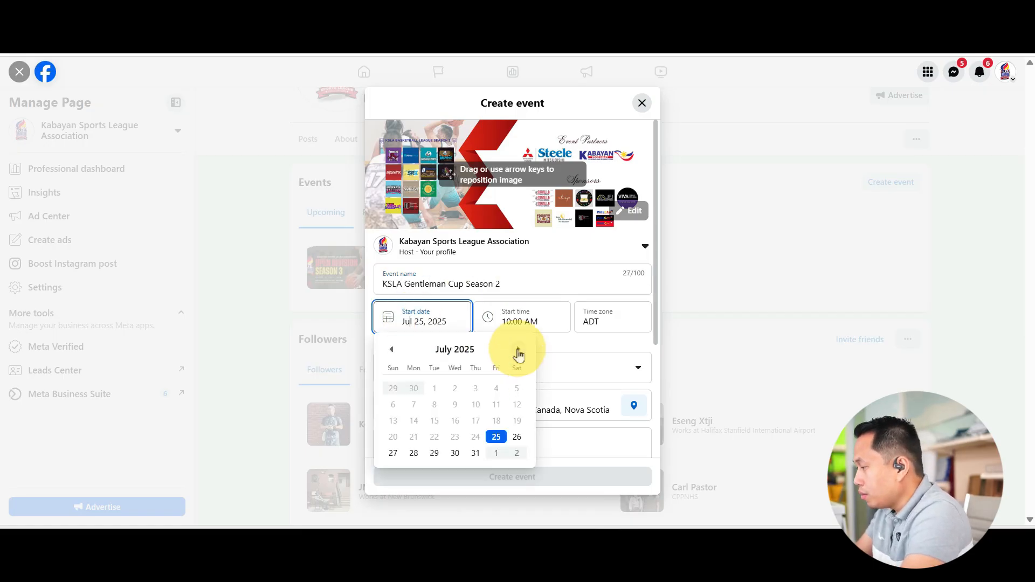
left_click(518, 351)
left_click(390, 424)
left_click(547, 322)
scroll(503, 468, "down", 6)
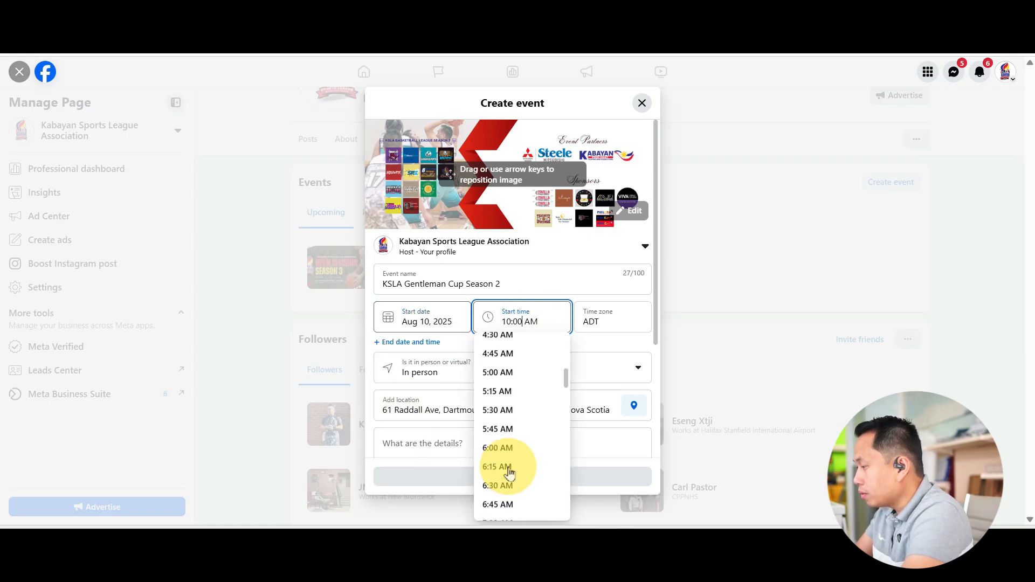
left_click(504, 469)
- Replace the event's location with the venue's street address in Halifax, chosen from the location suggestions
left_click(427, 411)
type("360")
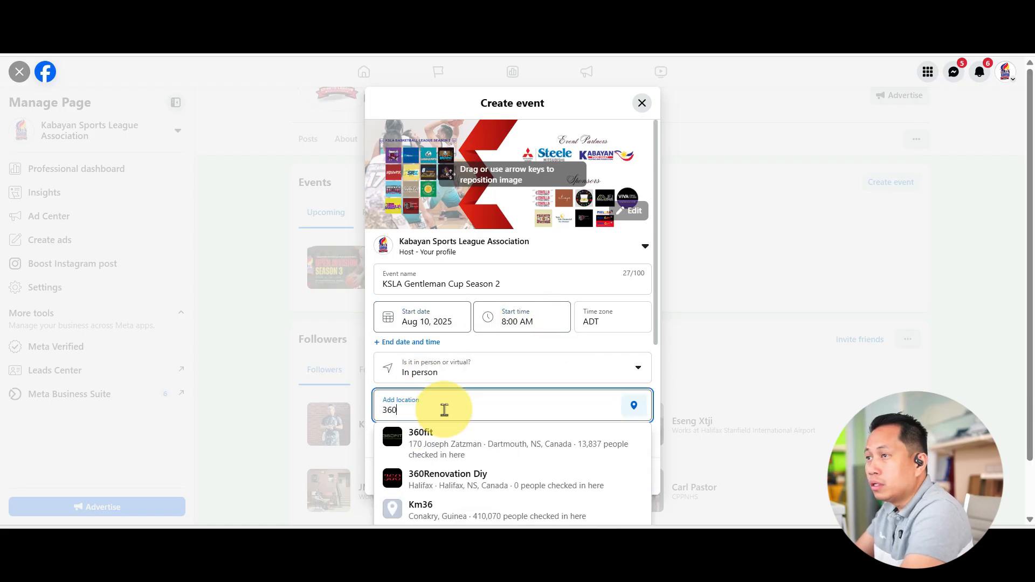
type(" john Savage")
left_click(542, 442)
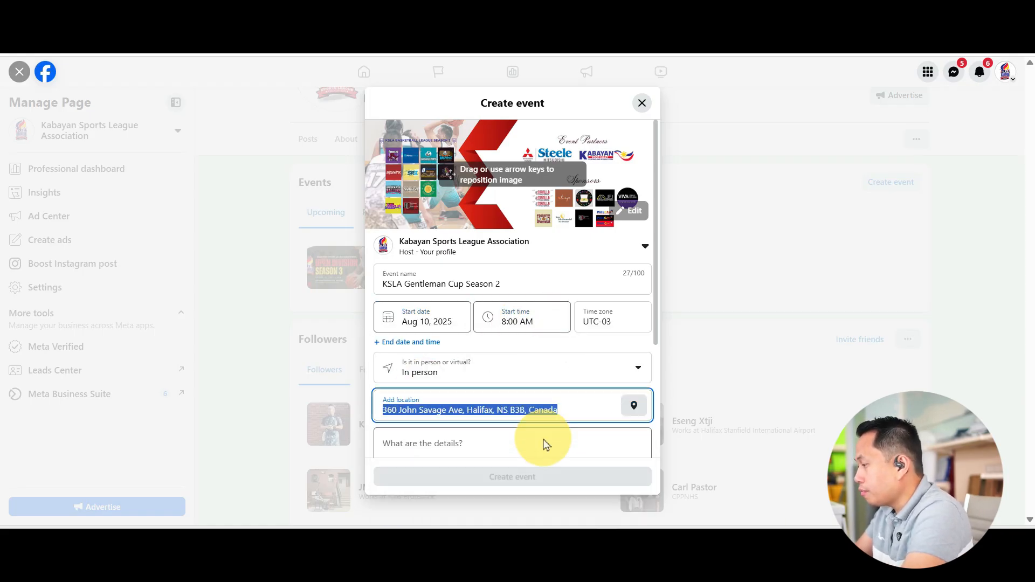
- Paste the prepared KSLA Gentleman Cup description into the event details and insert blank lines after "hardwood!" and "sportsmanship!"
scroll(545, 444, "down", 2)
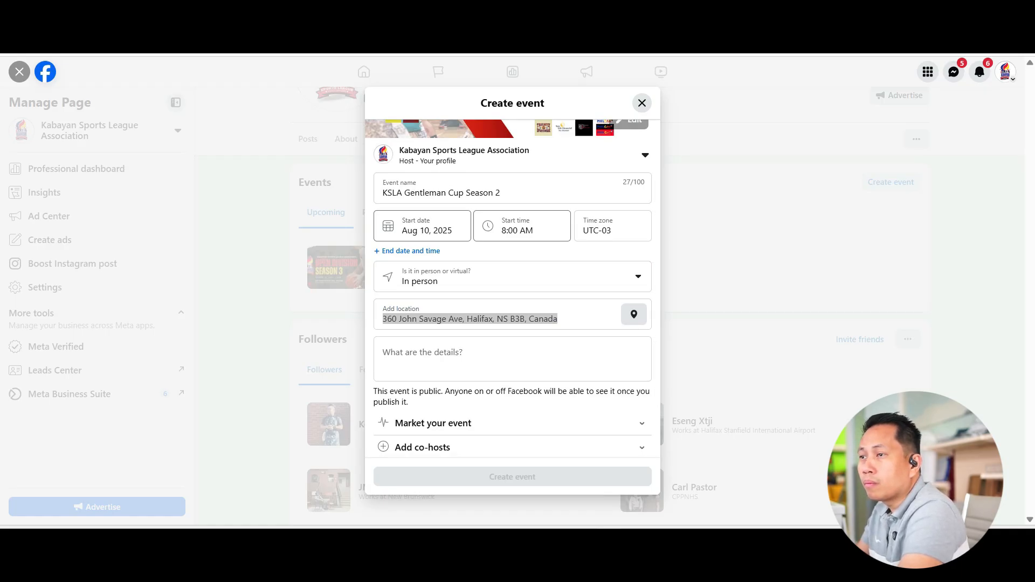
left_click(547, 353)
key("ctrl+v")
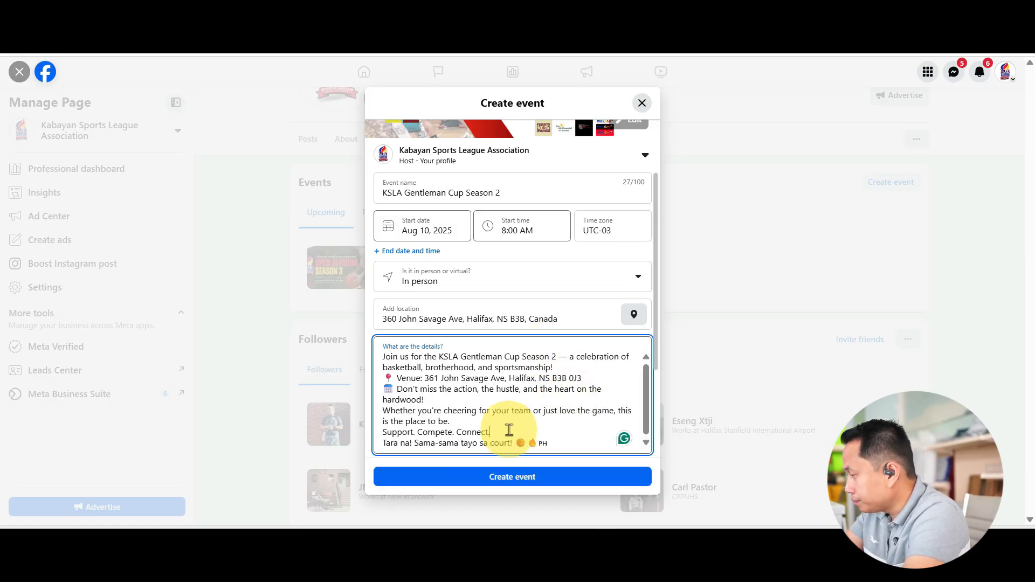
left_click(469, 400)
key("Return")
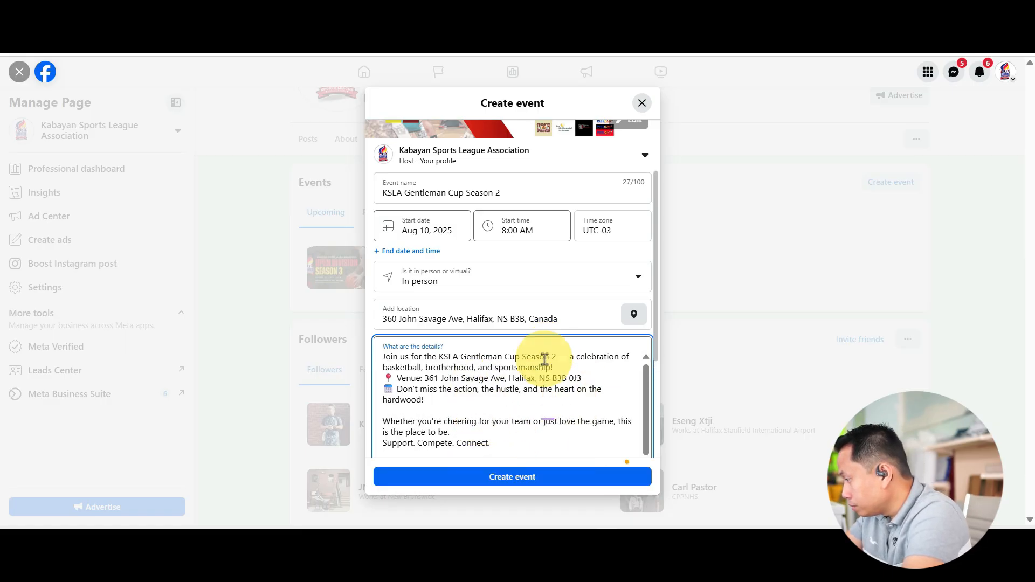
left_click(554, 367)
key("Return")
- Publish the event and close the follower invitation dialog without inviting anyone
left_click(534, 483)
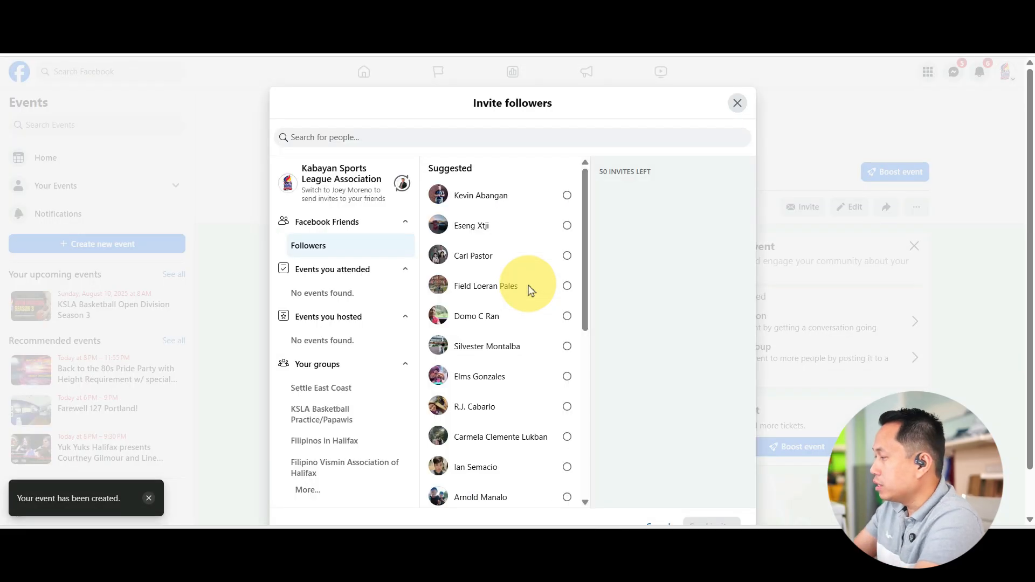
left_click(747, 109)
scroll(658, 348, "up", 5)
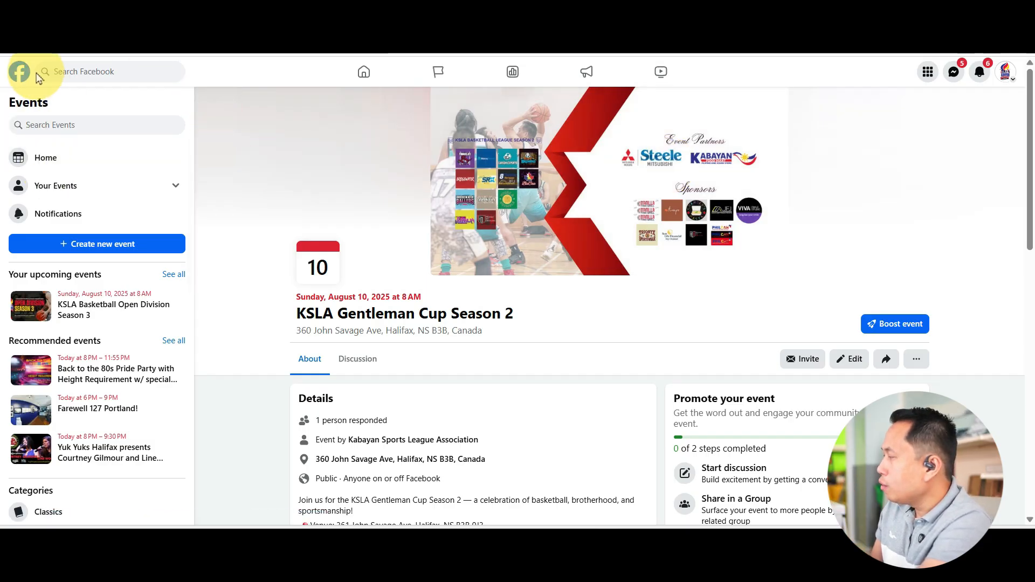
- Return to the Kabayan Sports League Association page through the home feed and show its cover photo
left_click(20, 71)
left_click(88, 111)
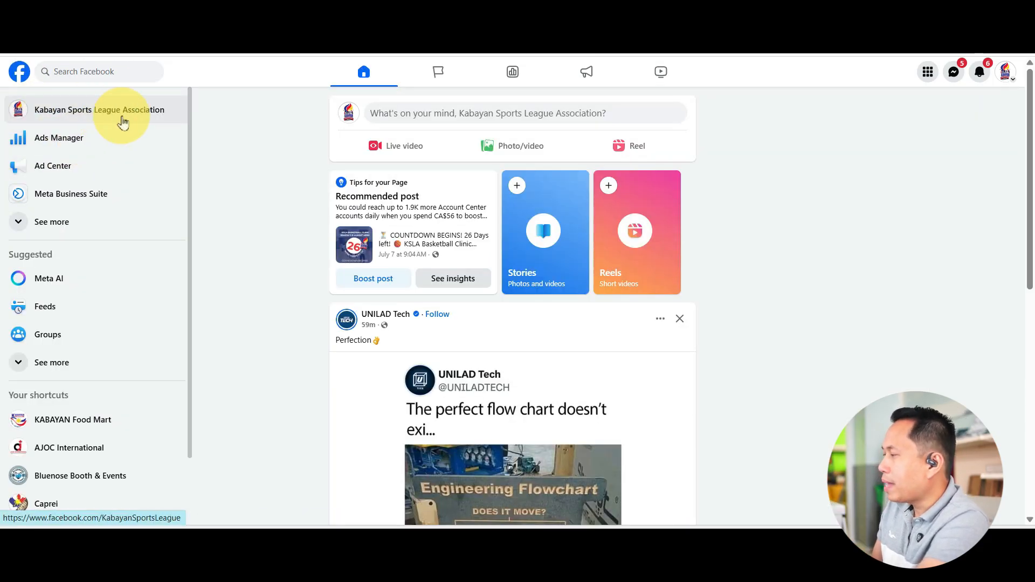
scroll(750, 226, "up", 4)
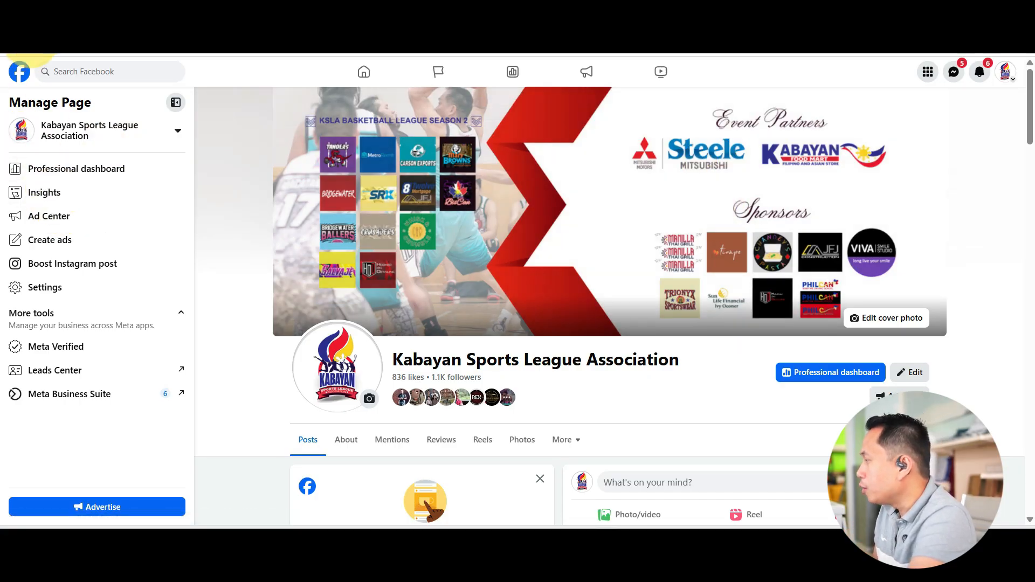
- Go back to the home feed and reopen the Kabayan Sports League Association page to look it over
key("alt+Left")
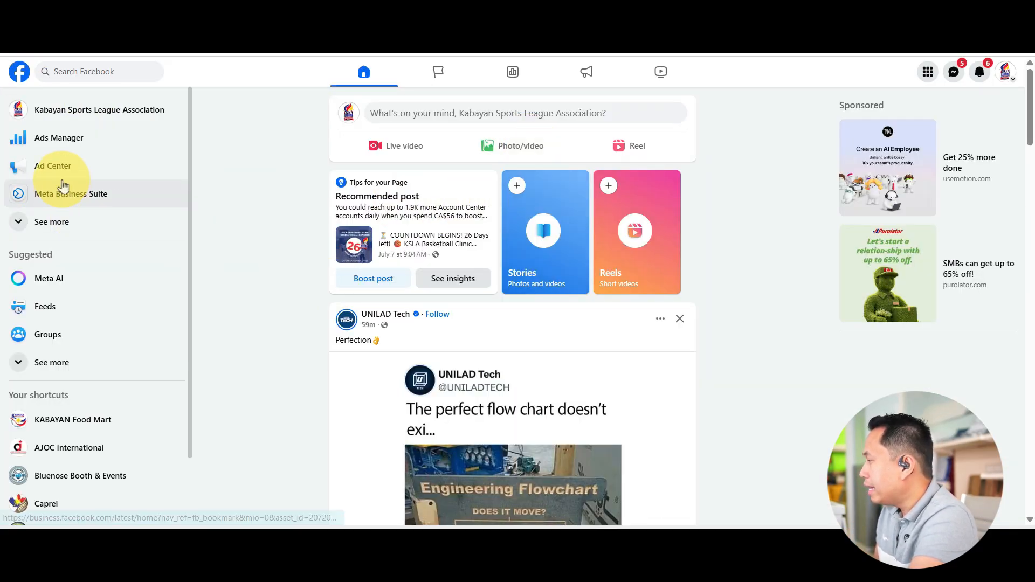
left_click(86, 110)
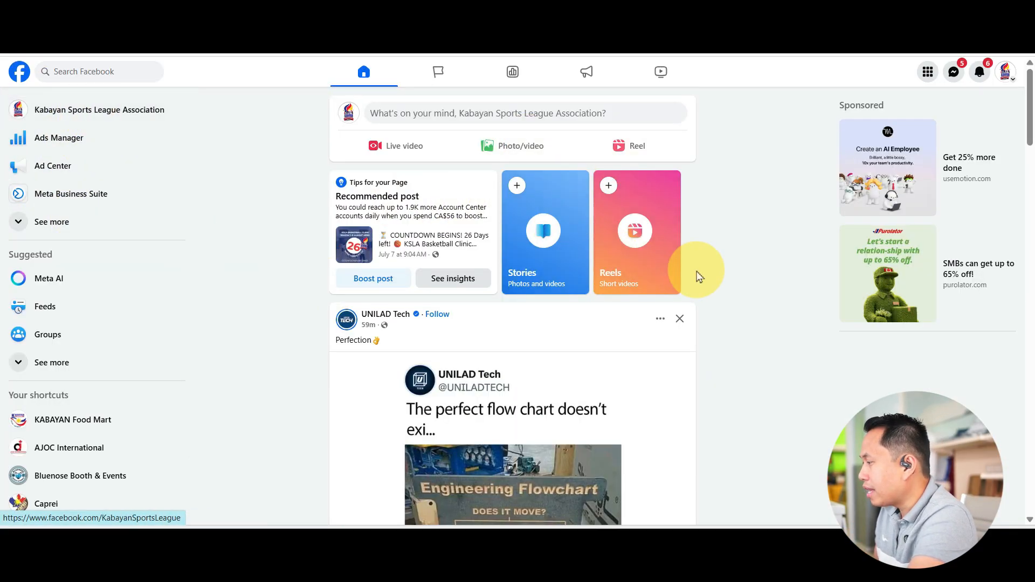
scroll(719, 307, "down", 2)
scroll(722, 253, "up", 3)
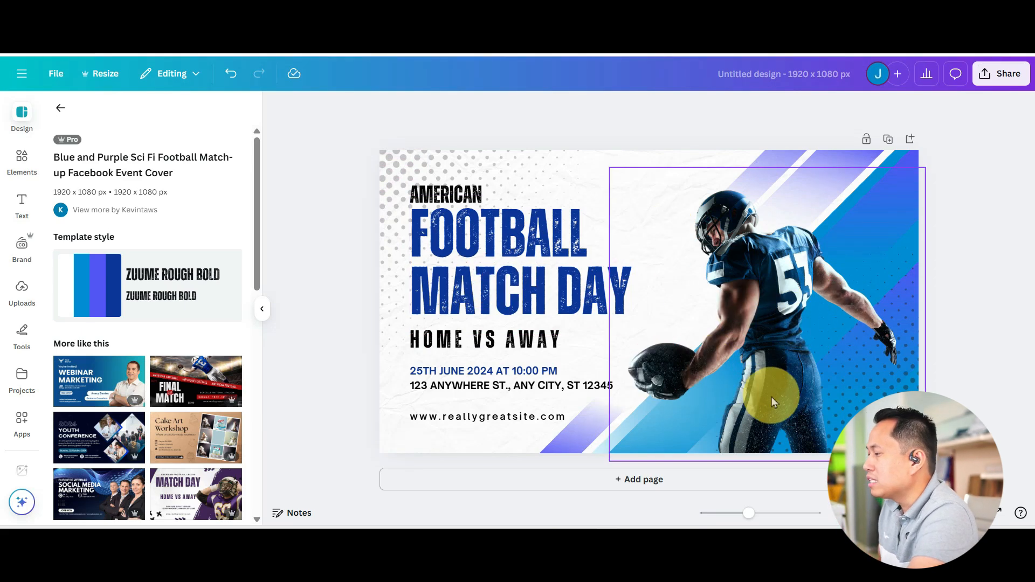
- Switch to the Canva event cover design and delete the football player image
left_click(733, 290)
key("Delete")
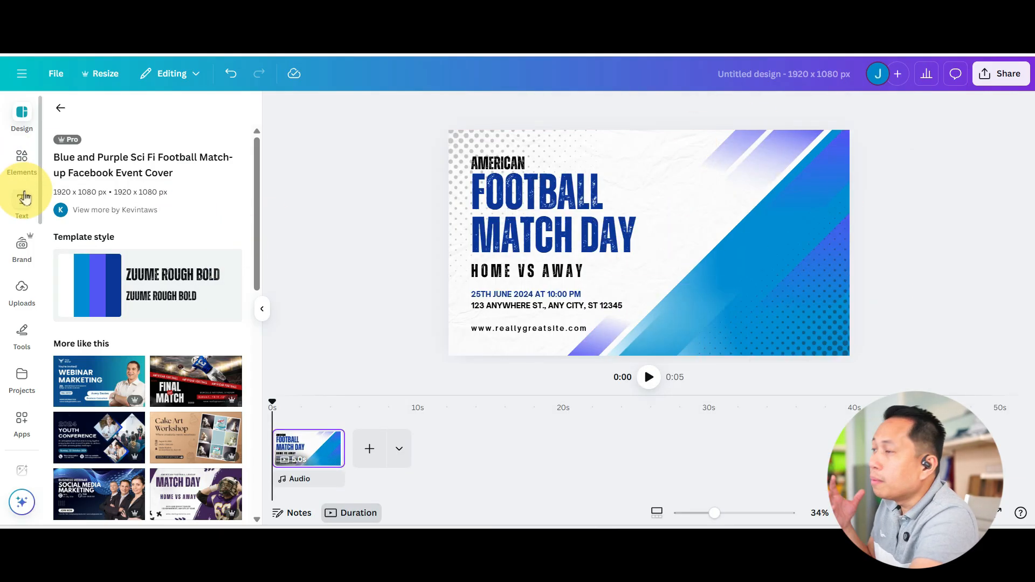
- Search the design elements for "basketball player" and show only photos
left_click(22, 160)
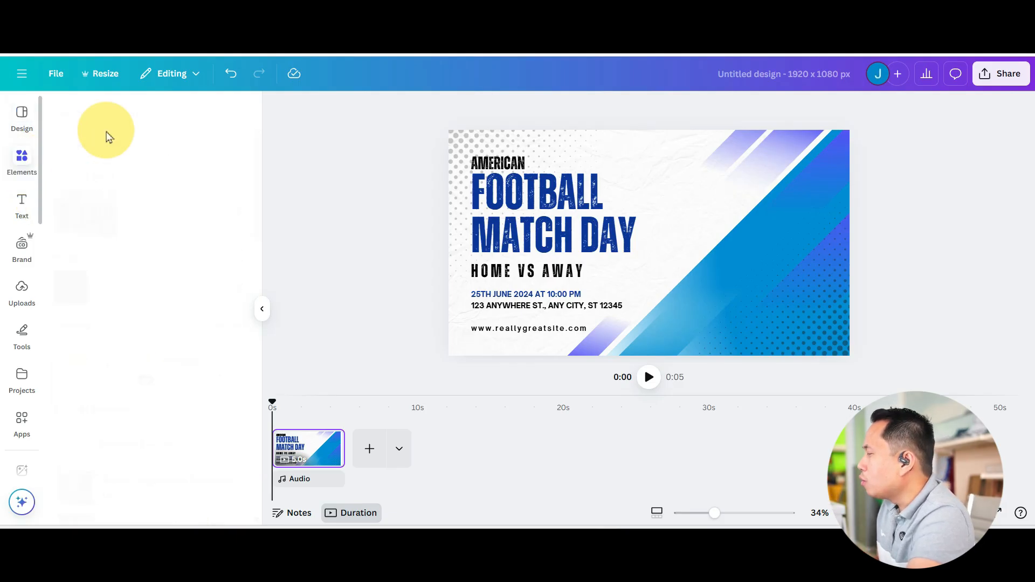
left_click(115, 116)
type("bas")
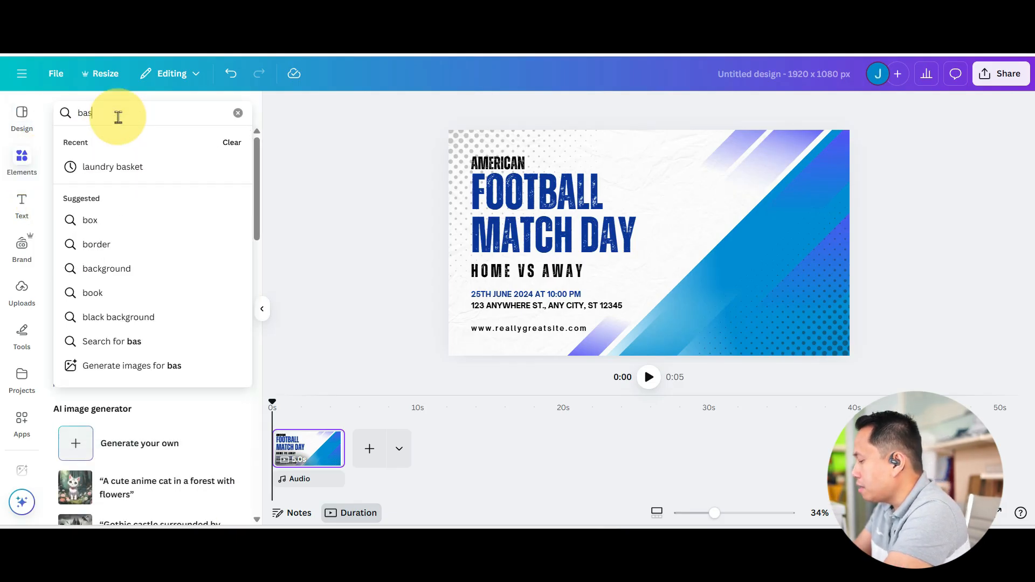
type("ketball player")
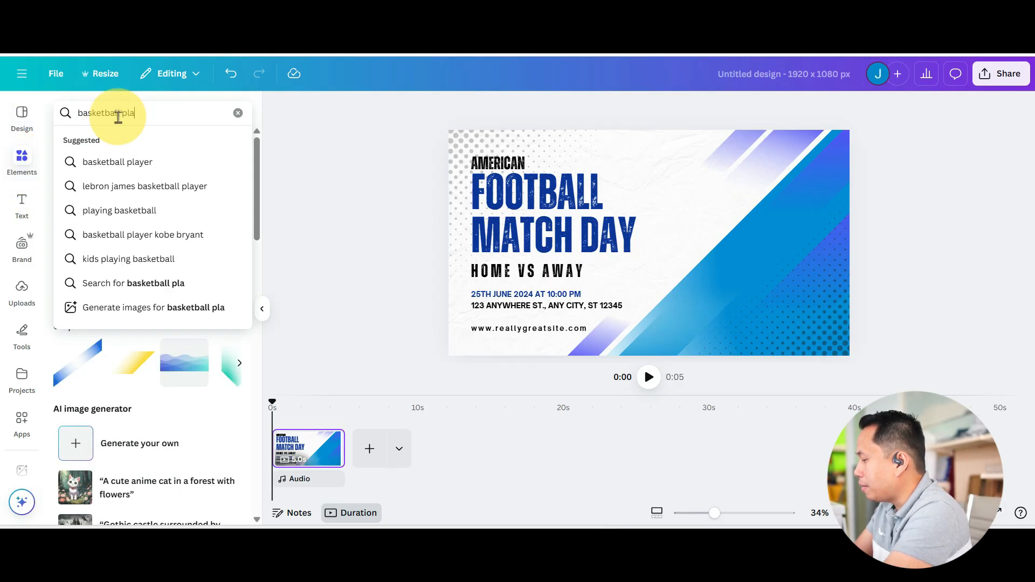
key("Return")
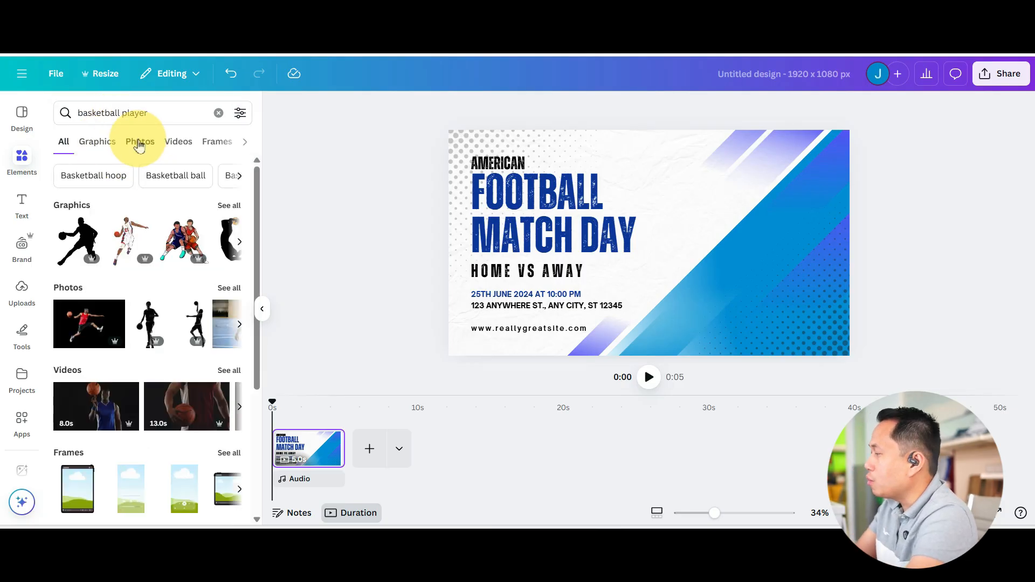
left_click(85, 148)
left_click(145, 146)
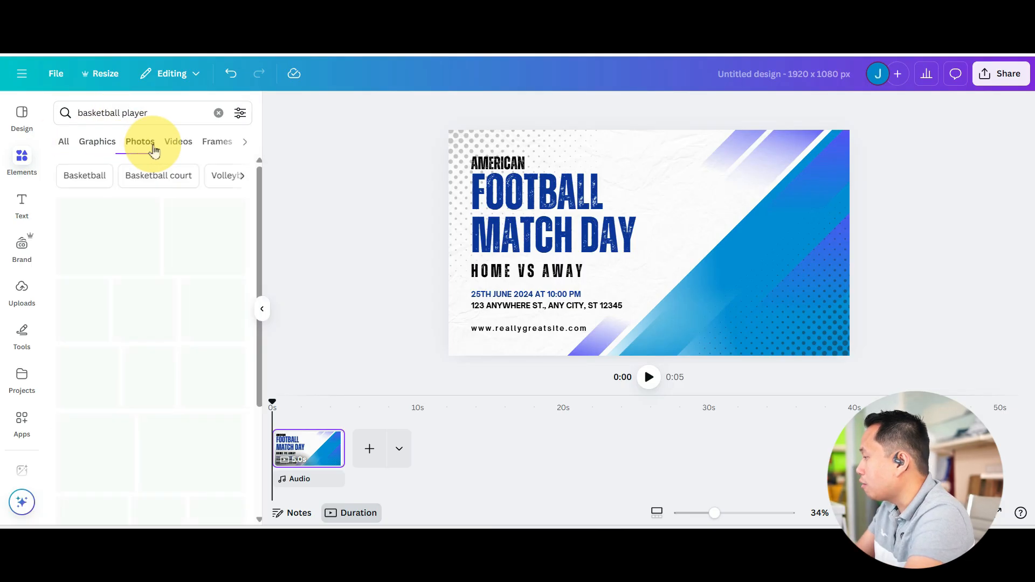
- Add the photo of the player in the light blue jersey, remove its background and enlarge it over the cover's right half
scroll(214, 374, "down", 1)
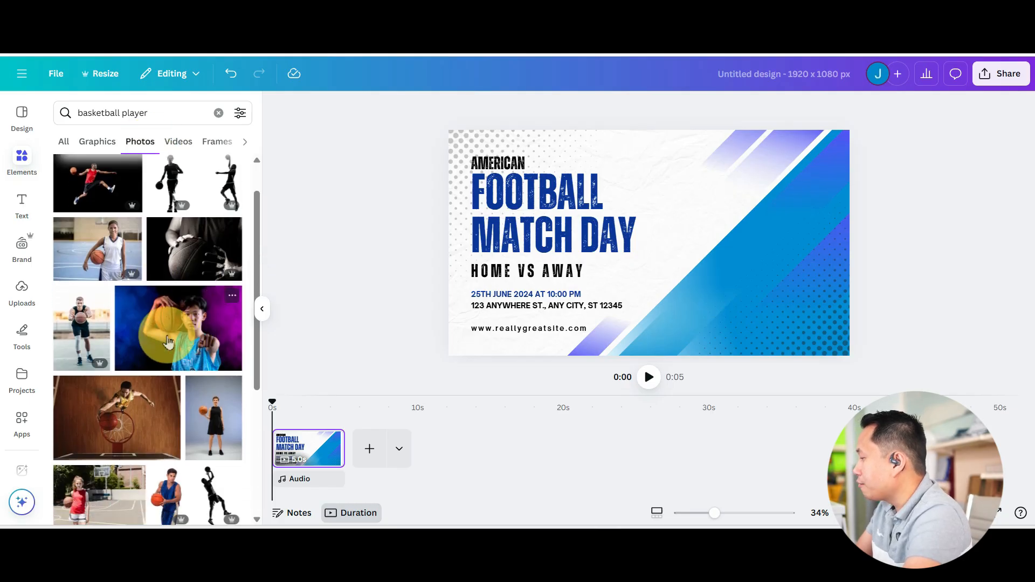
left_click(210, 339)
left_click_drag(668, 245, 765, 302)
left_click(468, 109)
left_click_drag(616, 200, 521, 91)
left_click_drag(706, 207, 762, 194)
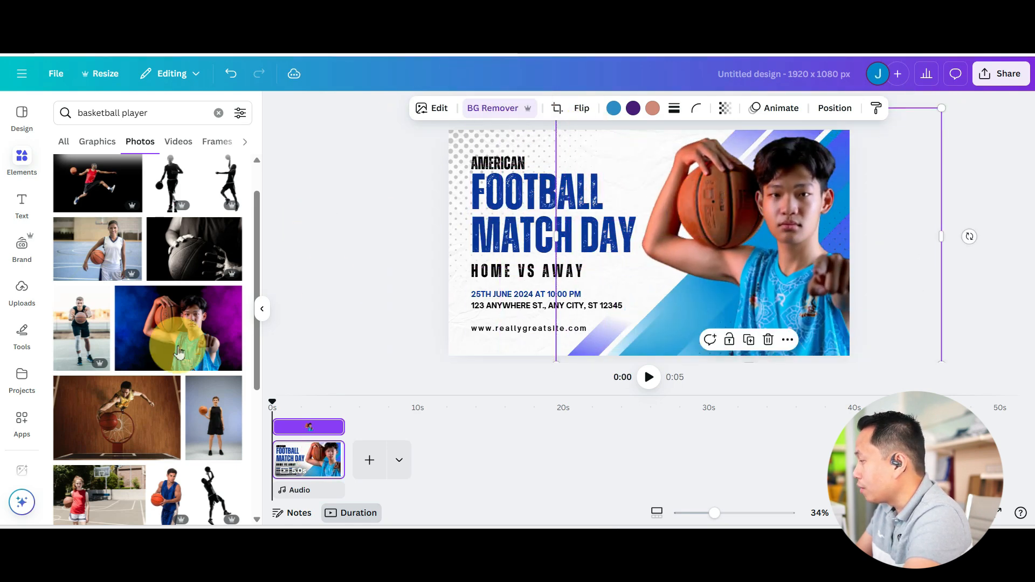
- Replace the light blue jersey player with the photo of the player in a dark blue uniform, placed right of the title
scroll(228, 473, "down", 3)
left_click(166, 358)
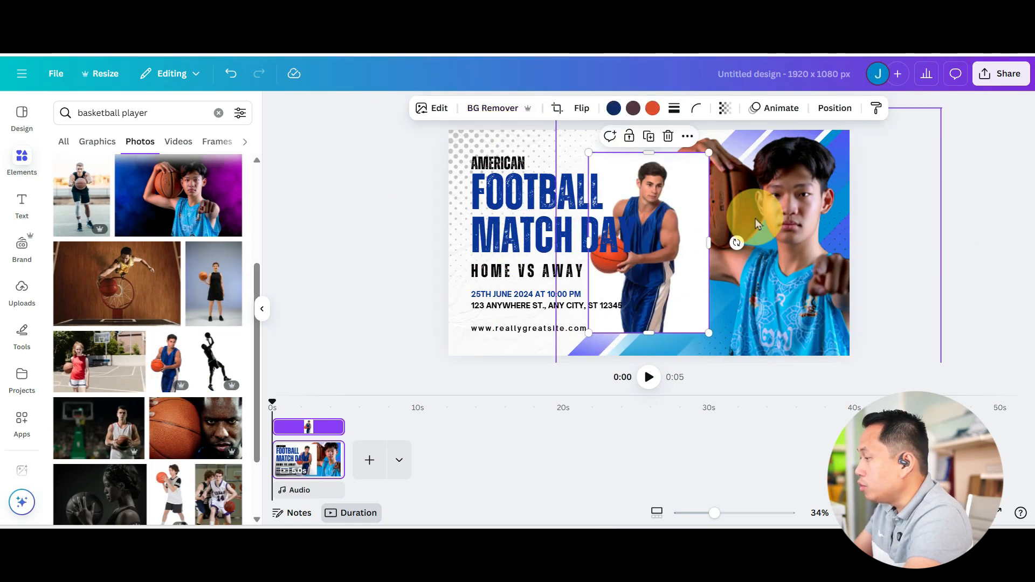
key("Delete")
left_click_drag(665, 226, 791, 263)
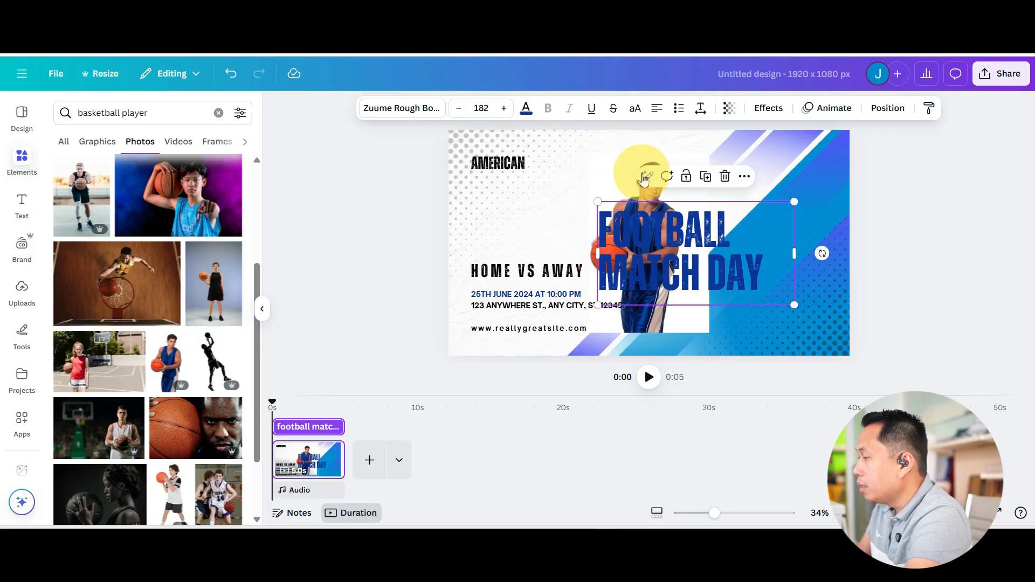
key("ctrl+z")
left_click(685, 179)
key("ctrl+y")
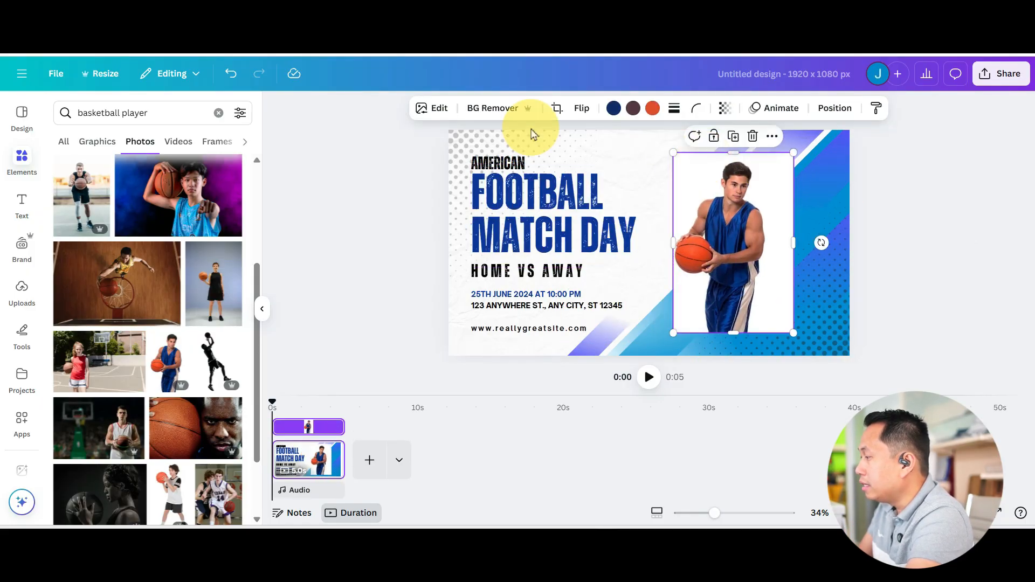
- Try the dark blue uniform player with its background removed and enlarged on the cover's right side, and delete it
left_click(511, 110)
left_click_drag(743, 190, 820, 258)
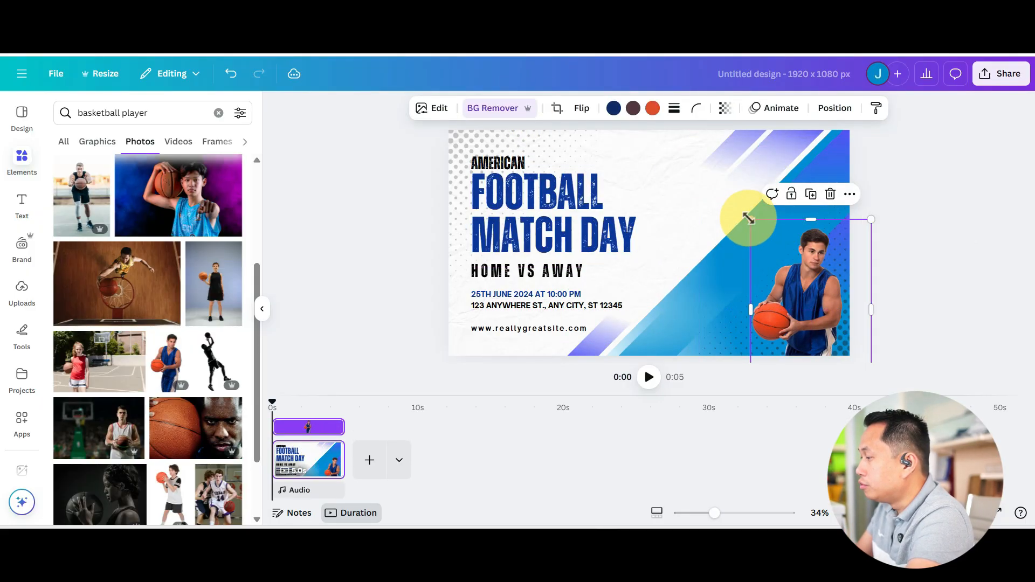
left_click_drag(748, 219, 661, 113)
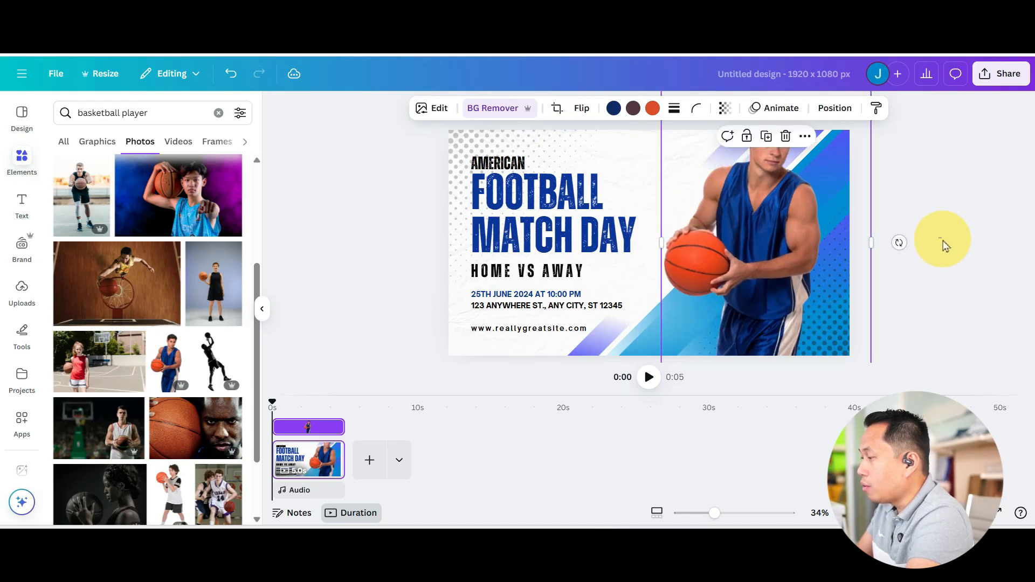
left_click(798, 277)
key("Delete")
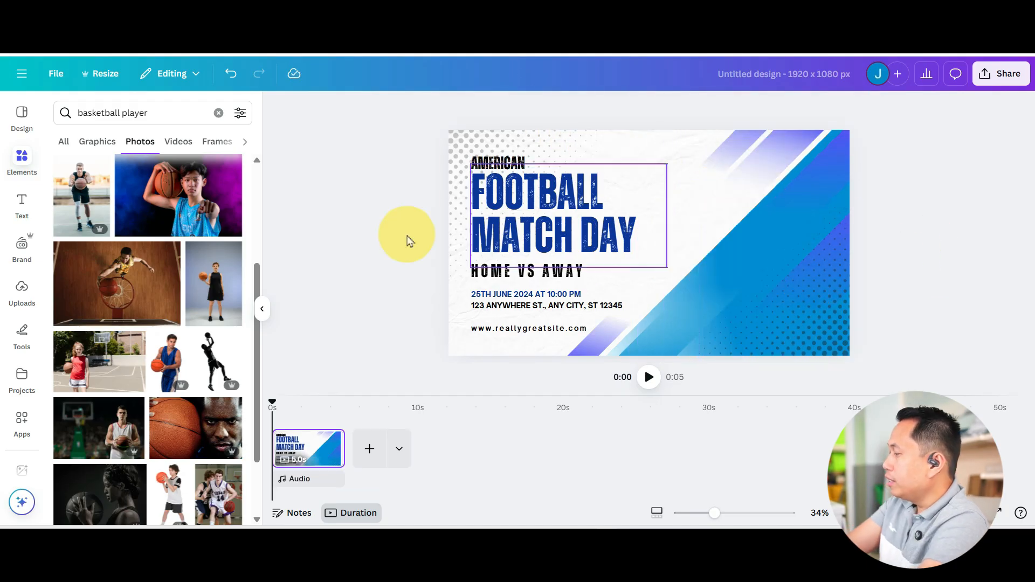
- Find the KSLA folder among the Canva project folders and open it
left_click(27, 393)
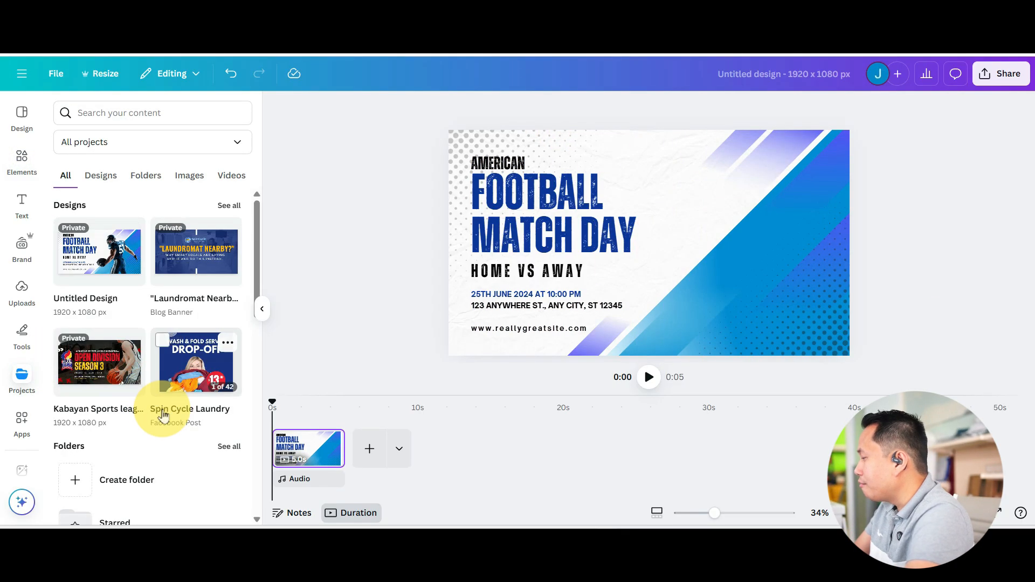
scroll(162, 420, "down", 2)
scroll(128, 302, "up", 2)
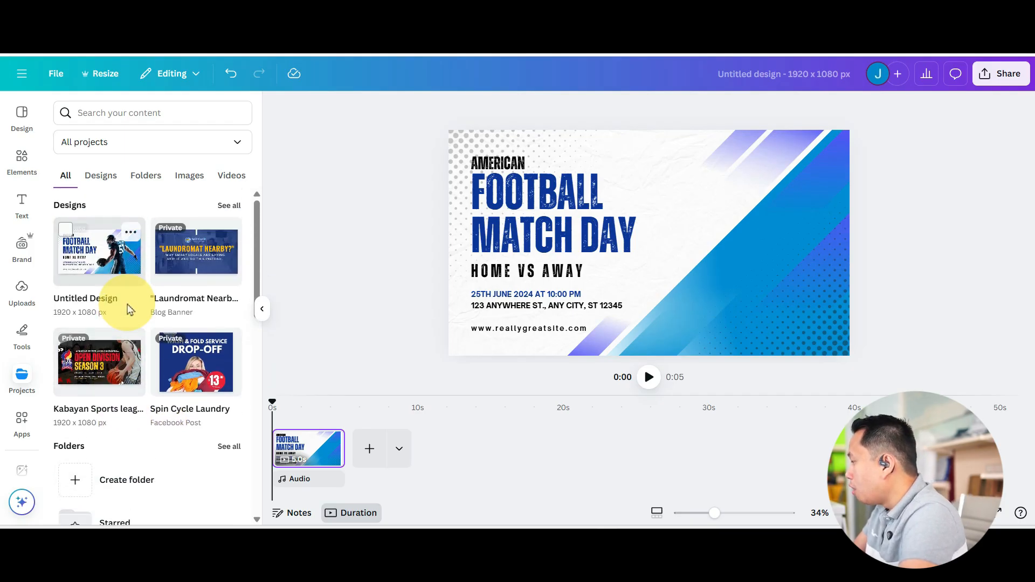
scroll(164, 369, "down", 2)
scroll(172, 385, "down", 3)
scroll(170, 324, "up", 2)
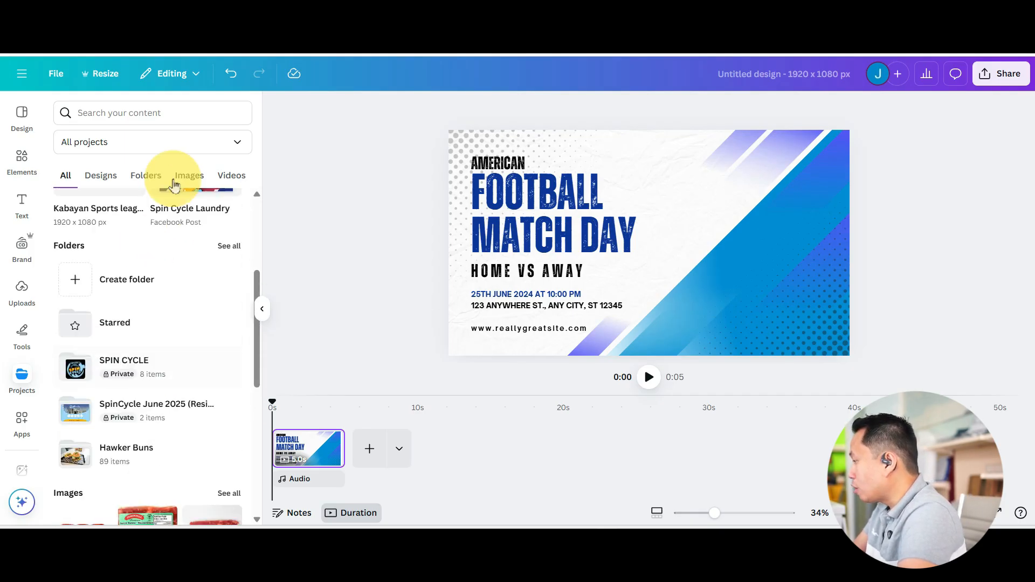
left_click(151, 183)
scroll(162, 388, "down", 3)
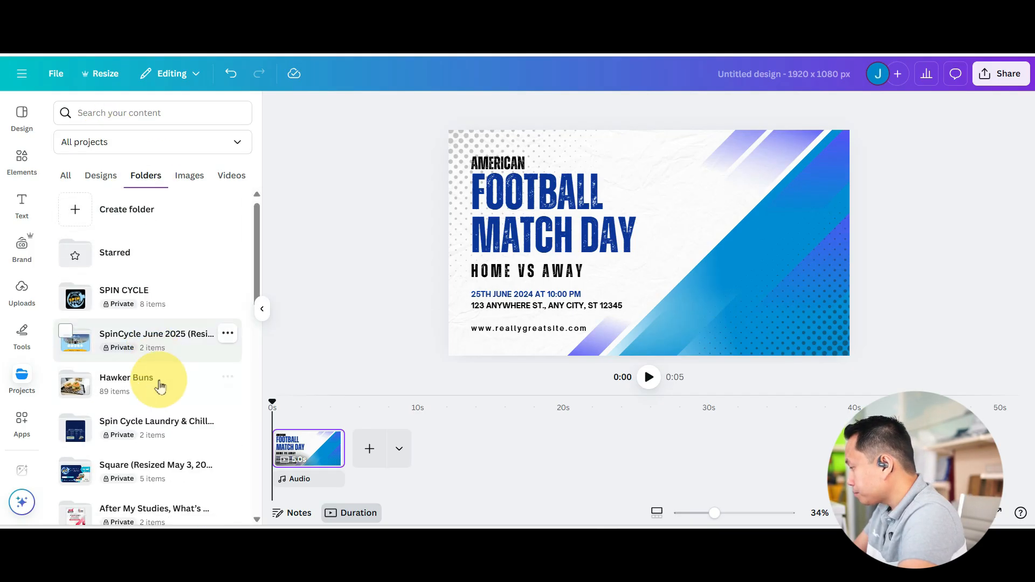
scroll(157, 451, "down", 6)
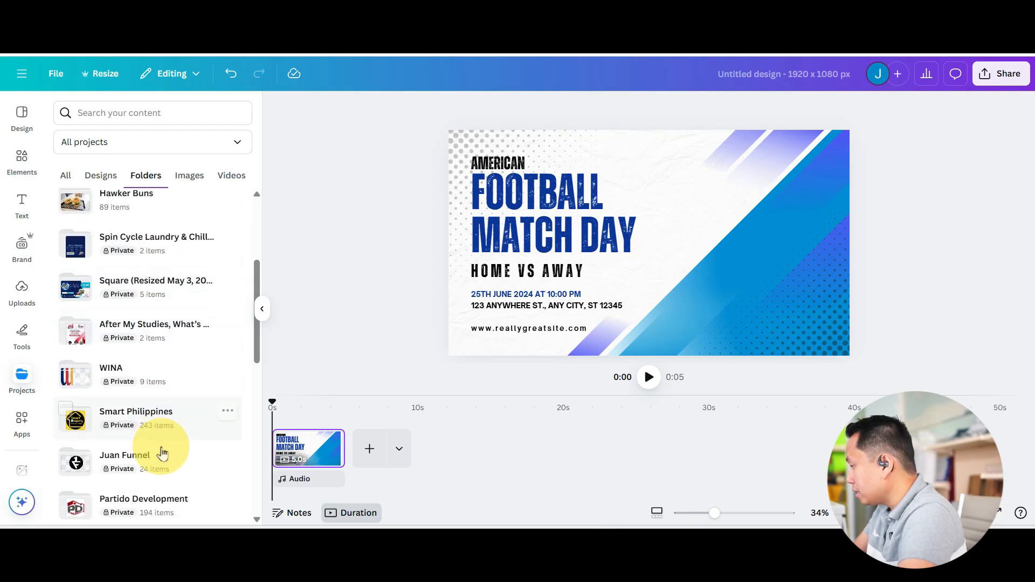
scroll(158, 450, "down", 3)
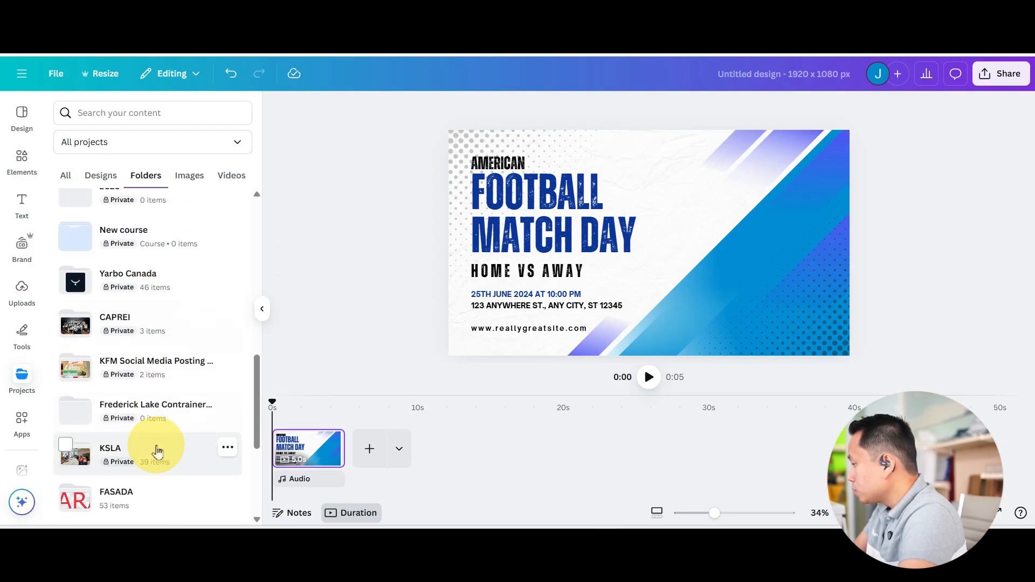
left_click(155, 451)
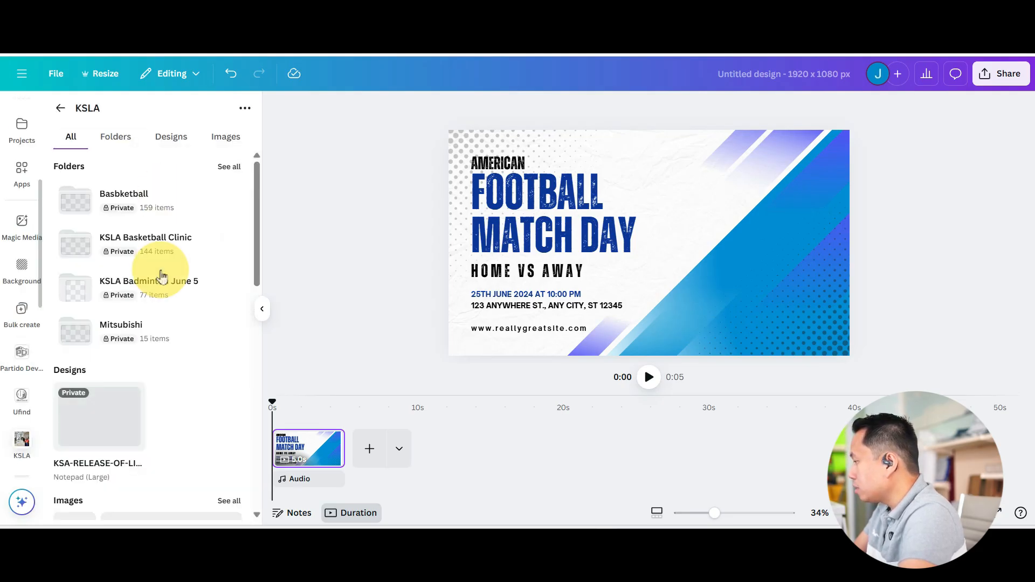
- Add a photo of a player with the ball from KSLA's Basbketball subfolder to the cover's right side and remove its background
left_click(133, 136)
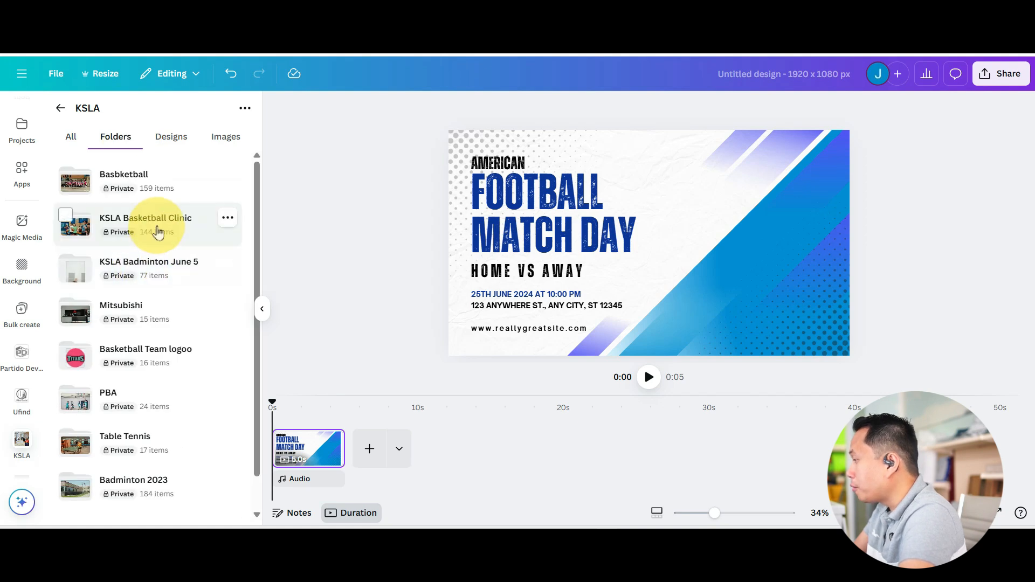
left_click(153, 189)
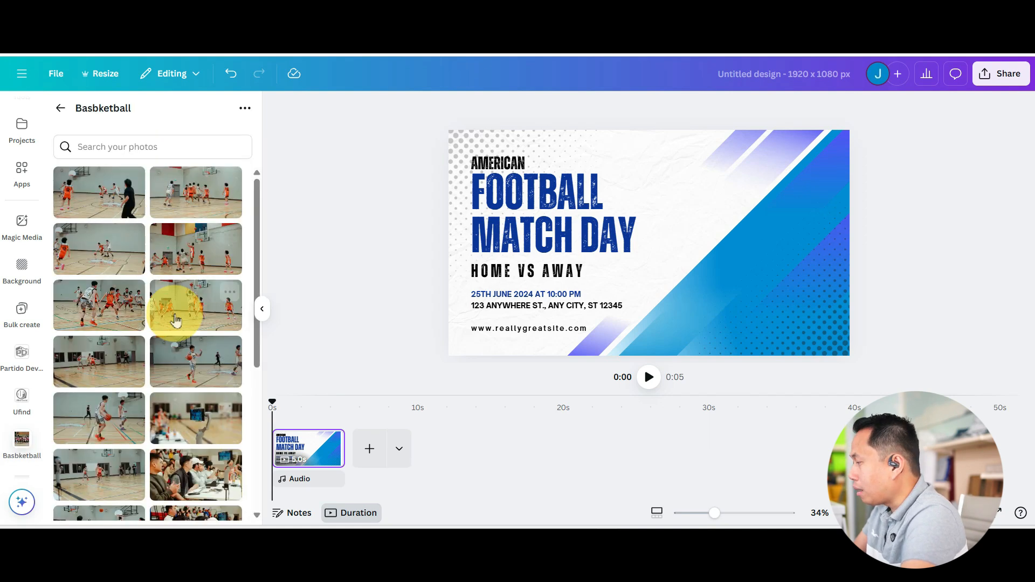
scroll(164, 412, "down", 10)
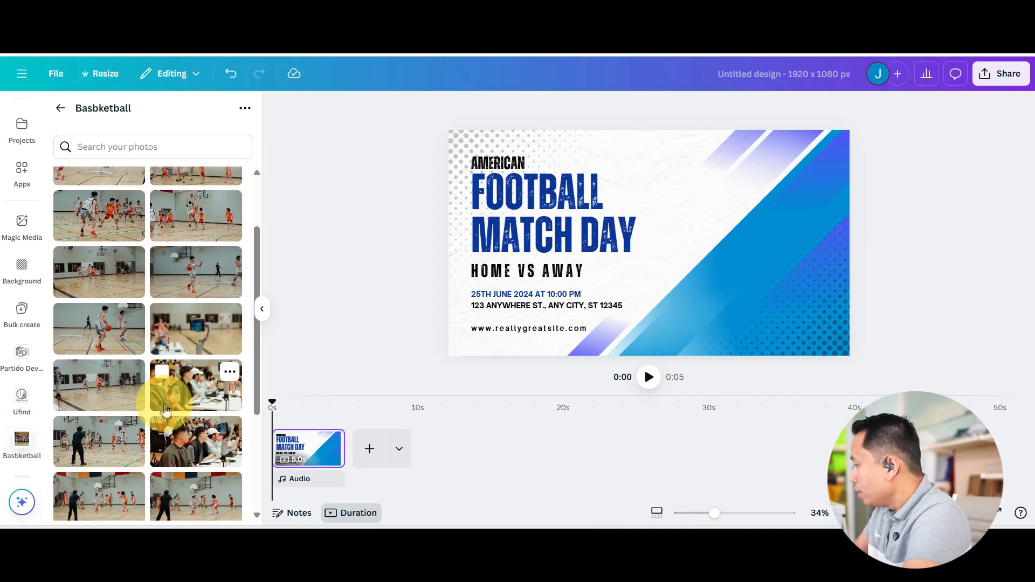
scroll(160, 411, "down", 4)
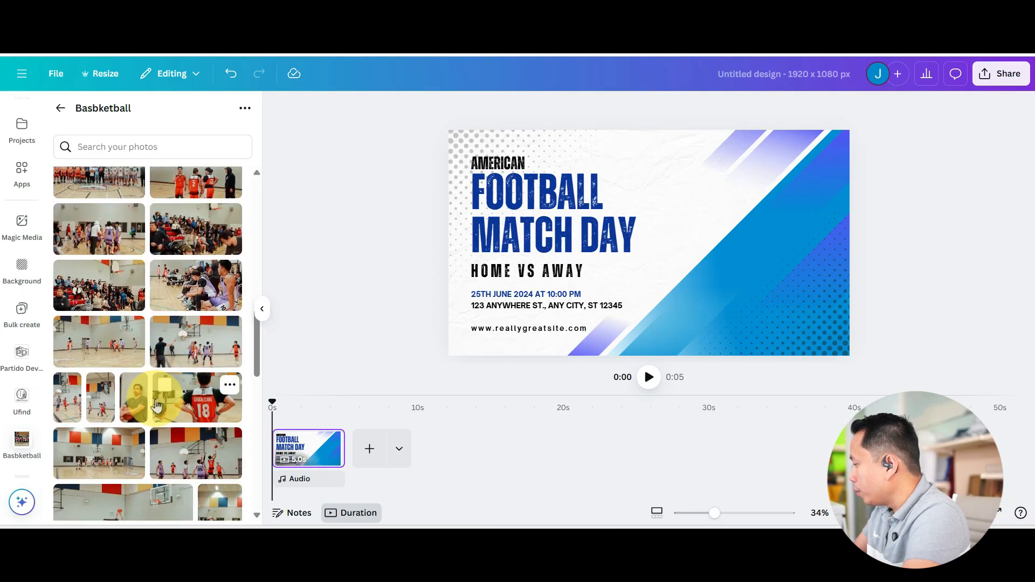
scroll(154, 410, "down", 3)
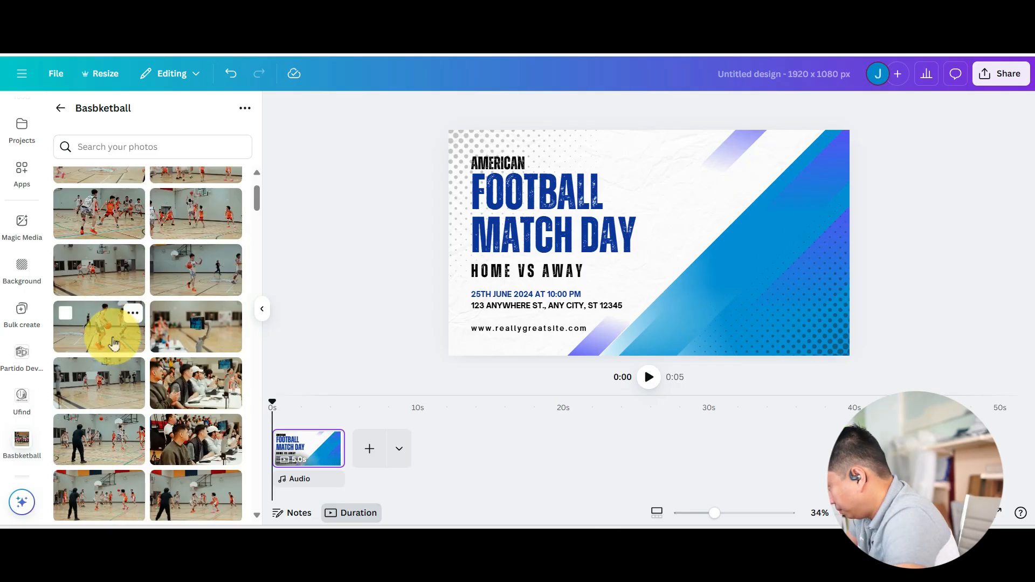
left_click(112, 337)
left_click_drag(740, 259, 860, 285)
left_click(486, 108)
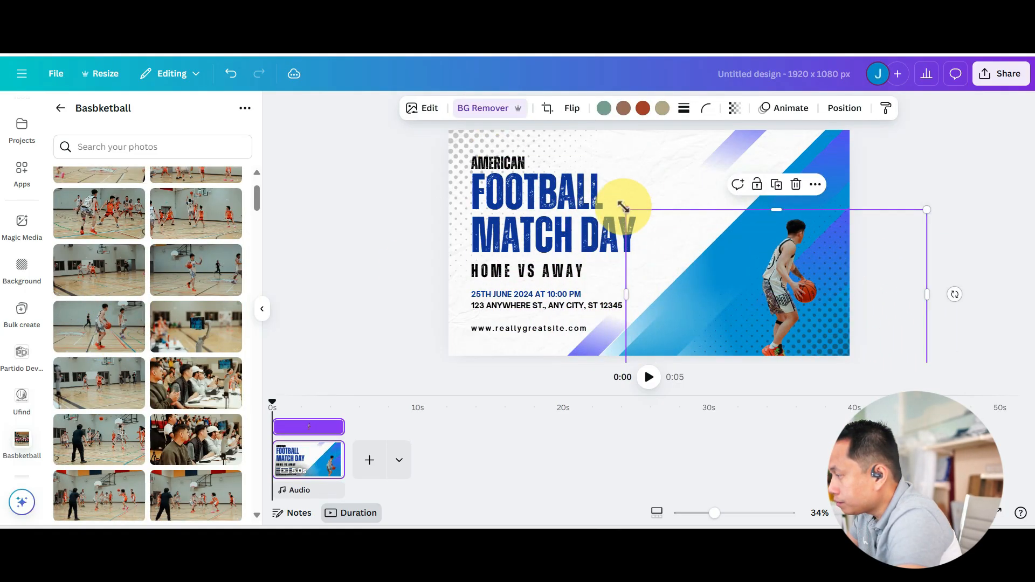
- Enlarge the player cut-out, flip it horizontally and position it at the cover's right edge
left_click_drag(624, 207, 167, 27)
left_click_drag(717, 212, 919, 301)
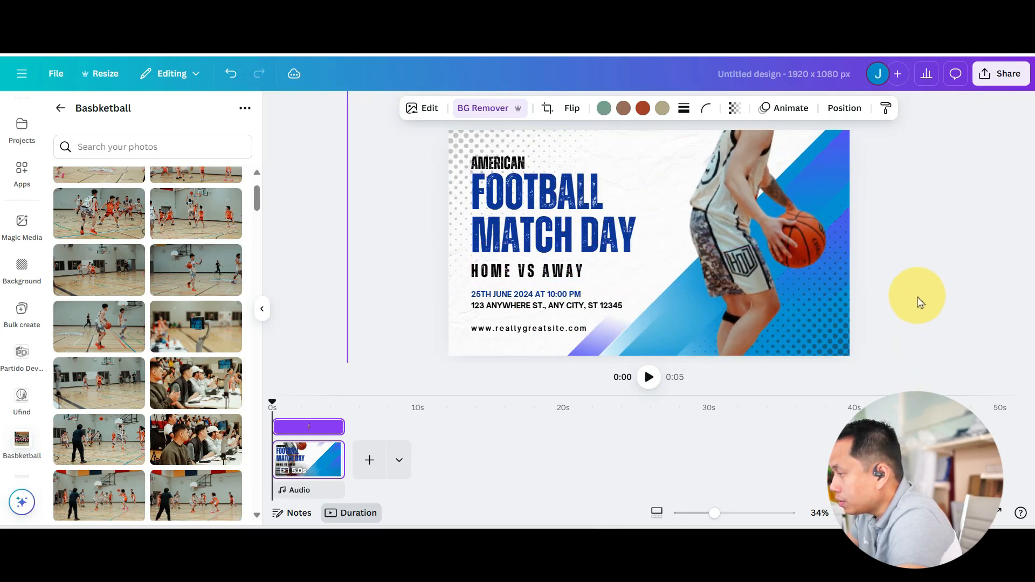
left_click(577, 109)
left_click(572, 143)
left_click_drag(752, 234, 741, 210)
- Crop the empty left part of the player image so its frame clears the text
left_click_drag(715, 515, 694, 513)
left_click_drag(884, 340, 888, 295)
left_click_drag(694, 512, 720, 513)
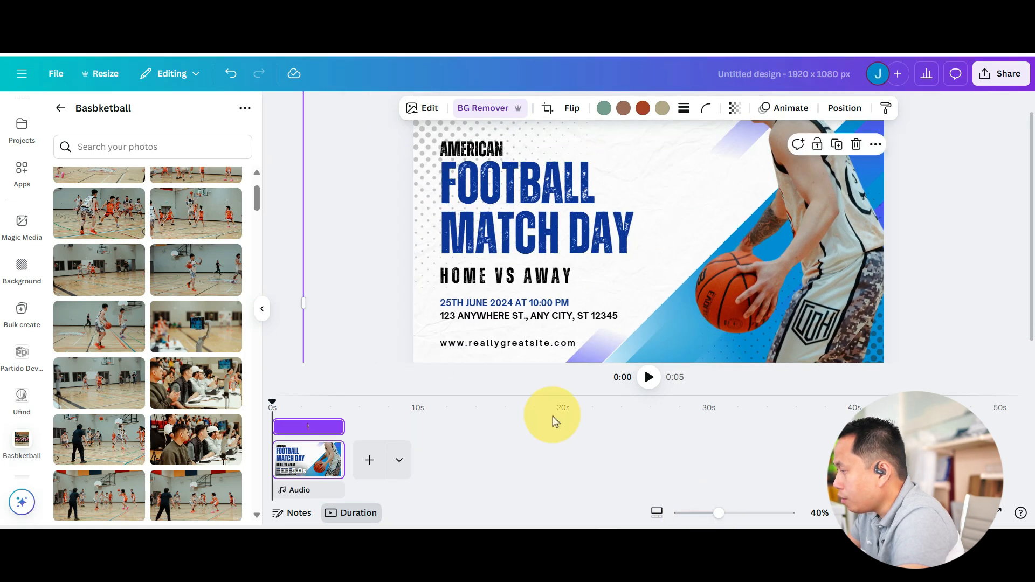
left_click_drag(305, 302, 677, 256)
left_click(301, 174)
- Replace the title "FOOTBALL MATCH DAY" with "GENTLEMAN CUP"
left_click(480, 141)
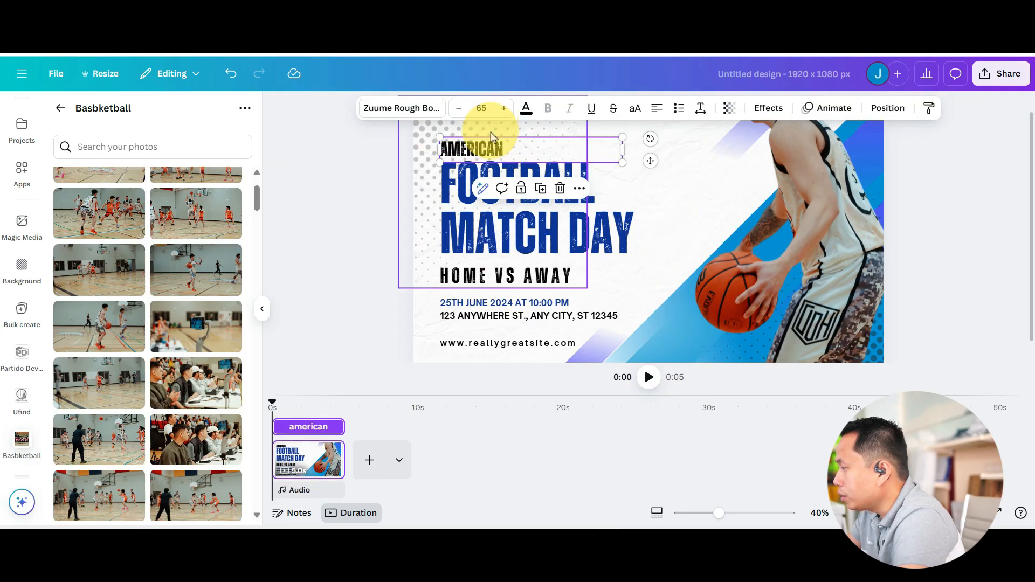
left_click(614, 178)
left_click(605, 185)
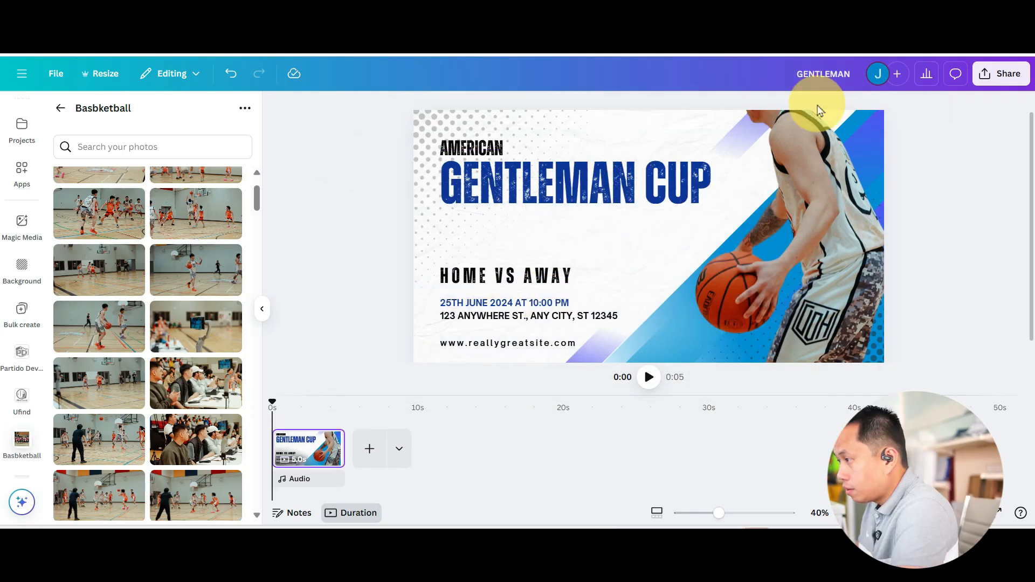
- Change "HOME VS AWAY" to "SEASON 2" at font size 159 and move "GENTLEMAN CUP" down directly above it
double_click(504, 275)
type("Seas")
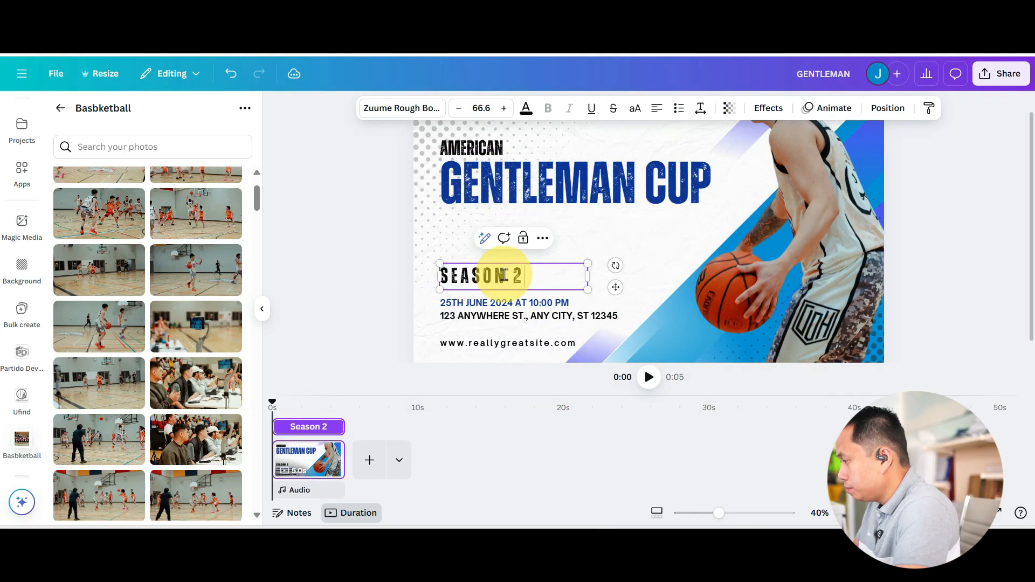
left_click_drag(588, 265, 707, 227)
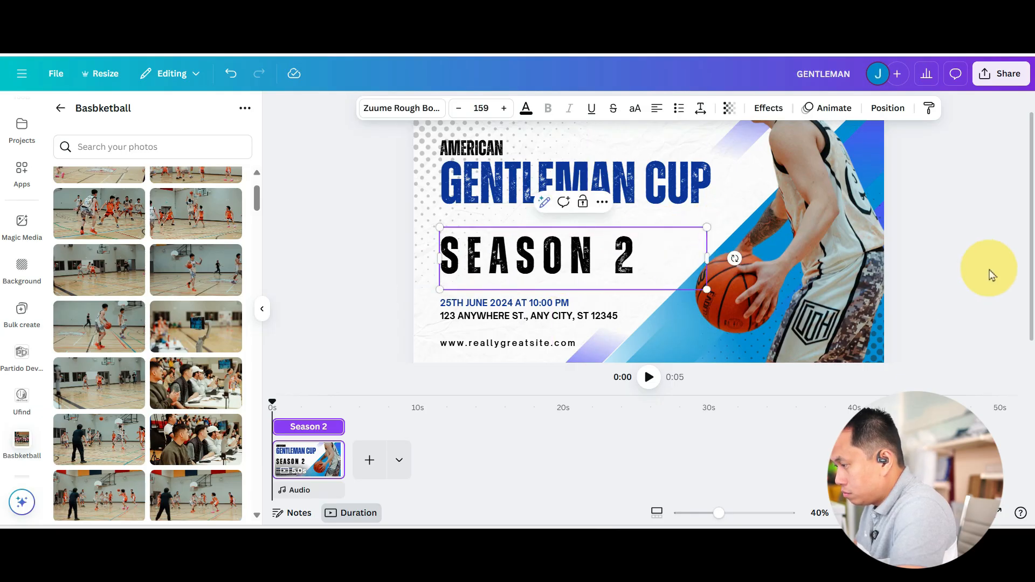
left_click_drag(593, 179, 589, 208)
- Replace "AMERICAN" with "KABAYAN SPORTS LEAGUE" and fit and enlarge its text box to font size 95.9
left_click(469, 151)
double_click(464, 157)
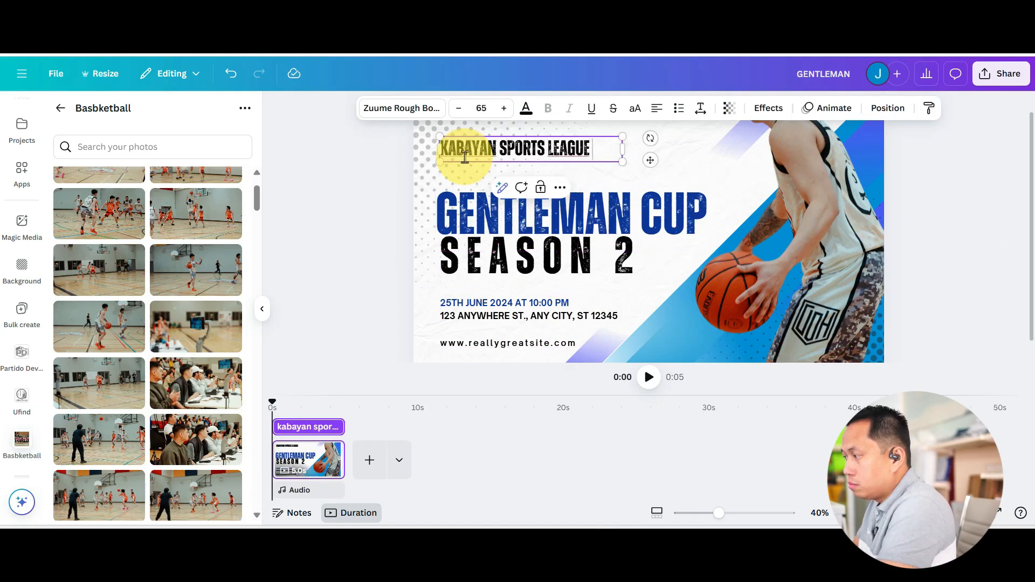
right_click(568, 146)
left_click(597, 142)
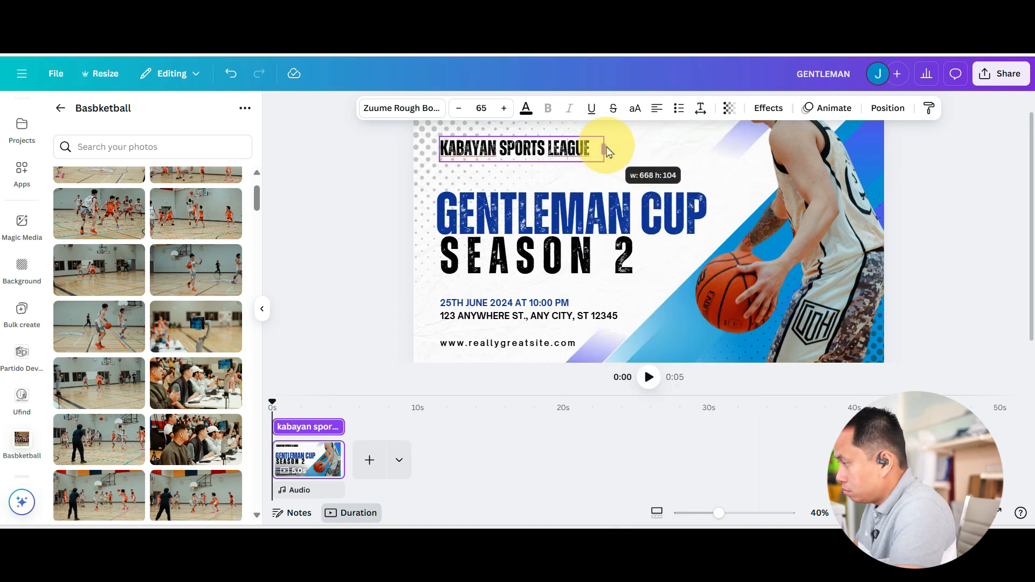
right_click(577, 149)
left_click(624, 142)
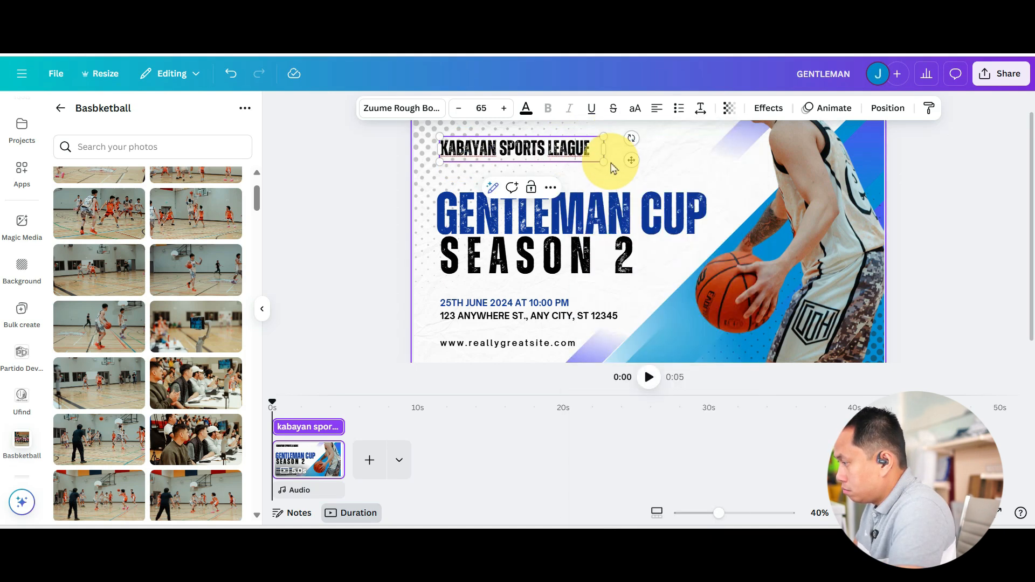
left_click_drag(593, 162, 681, 174)
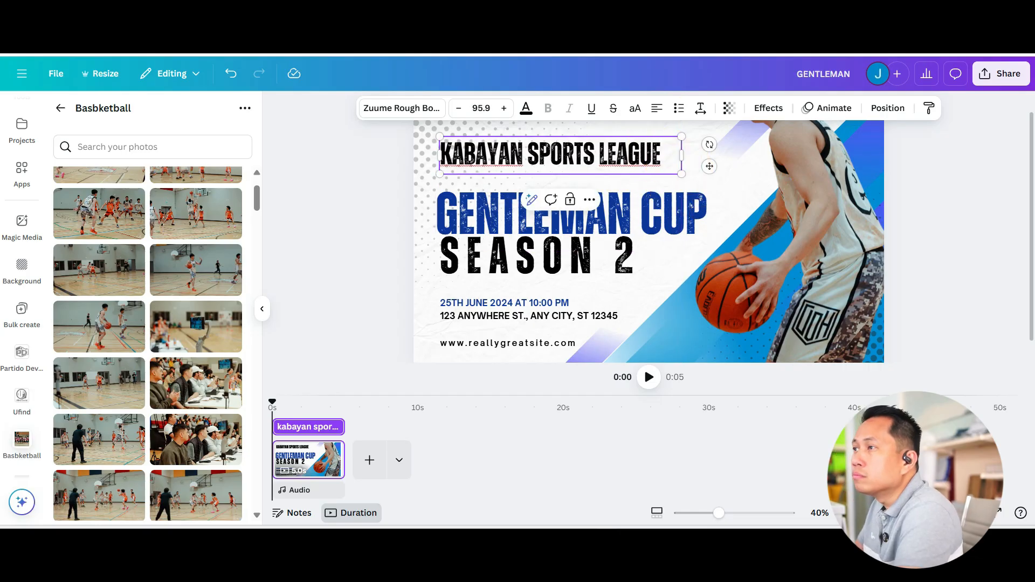